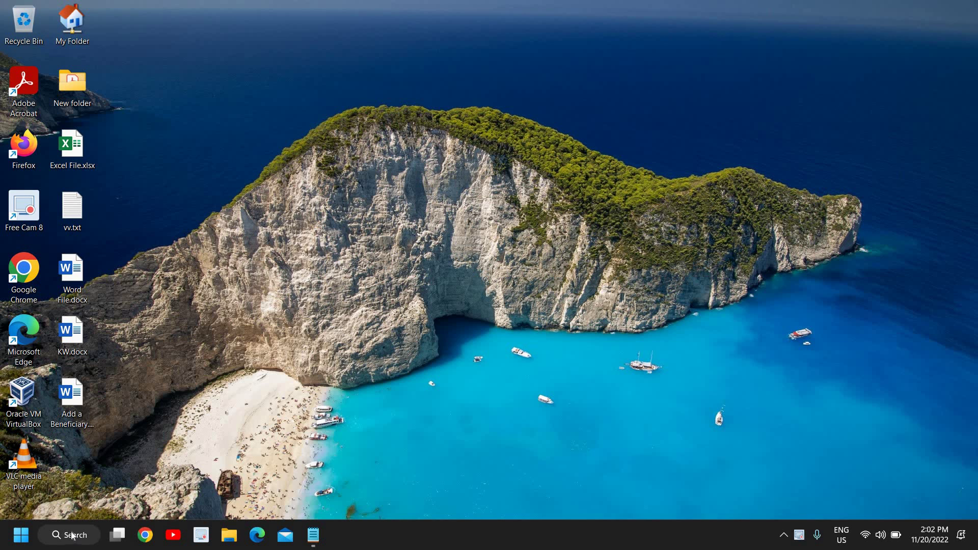
Search Windows for 'trou' and open the Troubleshoot settings best match
{"action": "left_click", "coordinate": [73, 535]}
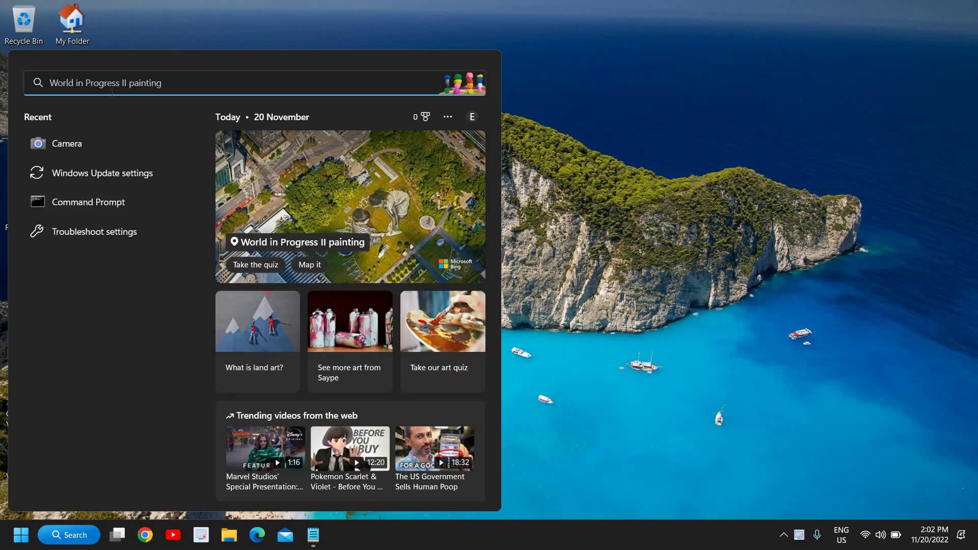
{"action": "type", "text": "trou"}
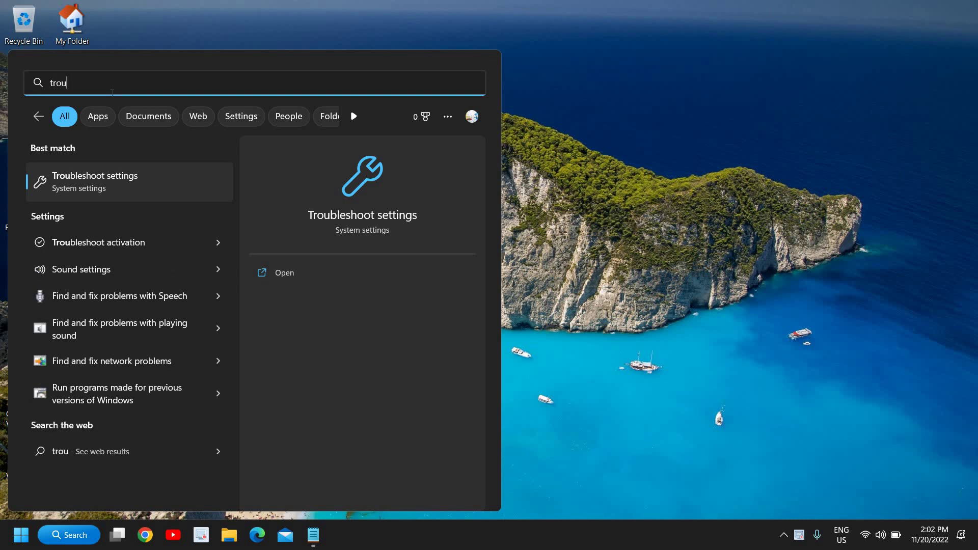
{"action": "left_click", "coordinate": [118, 182]}
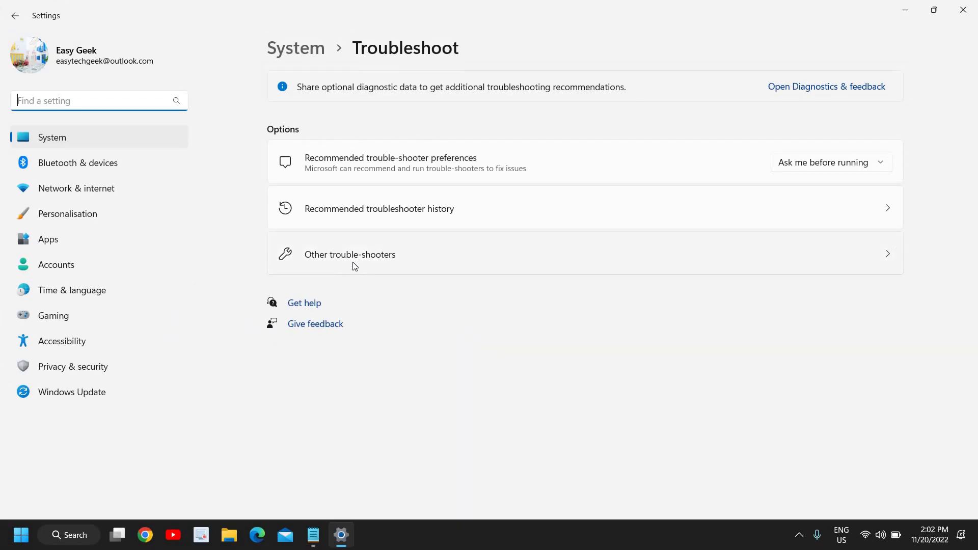
Show Other trouble-shooters and scroll the list to locate Playing Audio and Recording Audio
{"action": "left_click", "coordinate": [355, 267]}
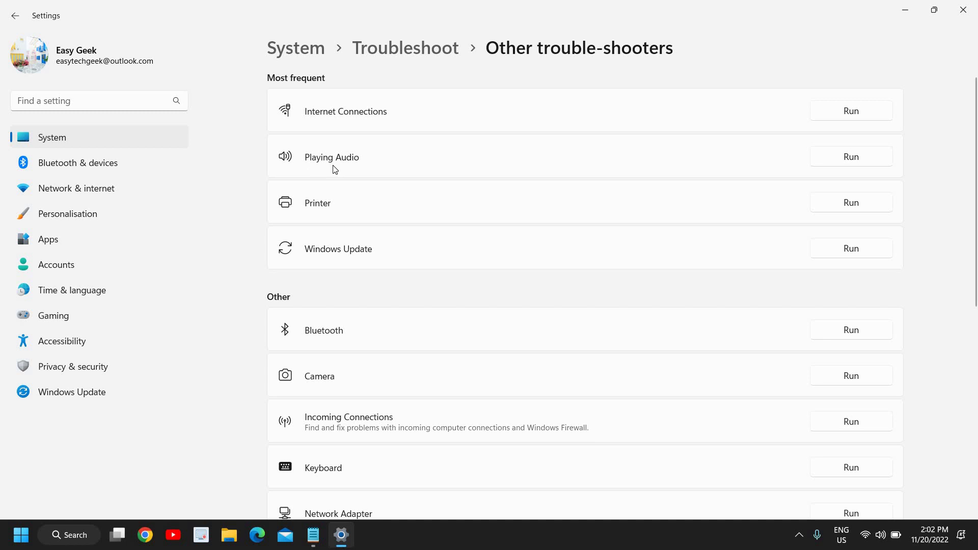
{"action": "scroll", "coordinate": [370, 216], "scroll_direction": "down", "scroll_amount": 8}
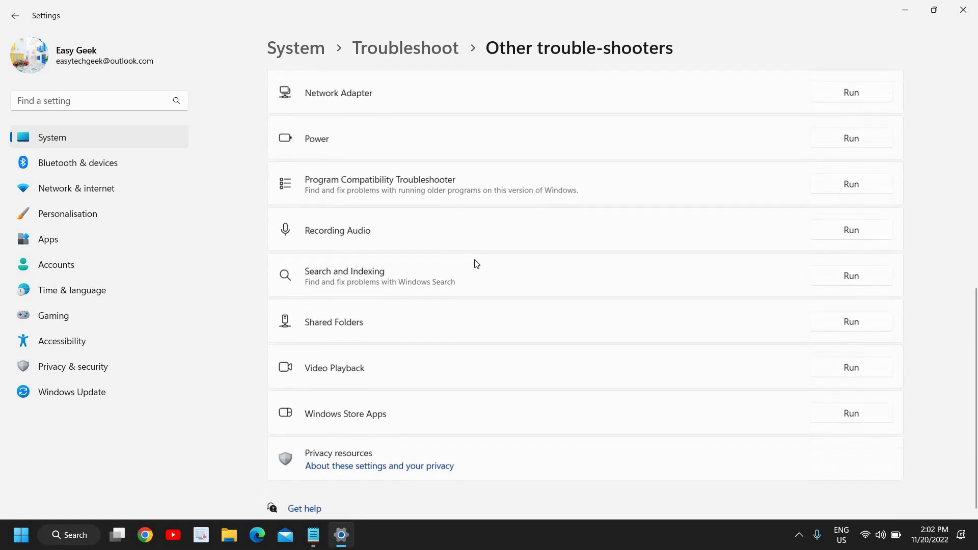
{"action": "scroll", "coordinate": [405, 262], "scroll_direction": "up", "scroll_amount": 5}
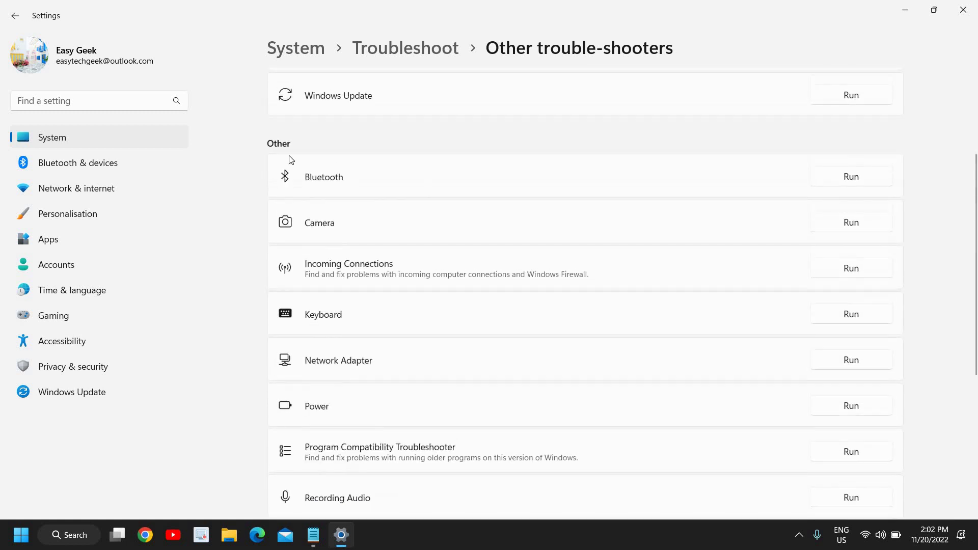
{"action": "scroll", "coordinate": [377, 238], "scroll_direction": "up", "scroll_amount": 3}
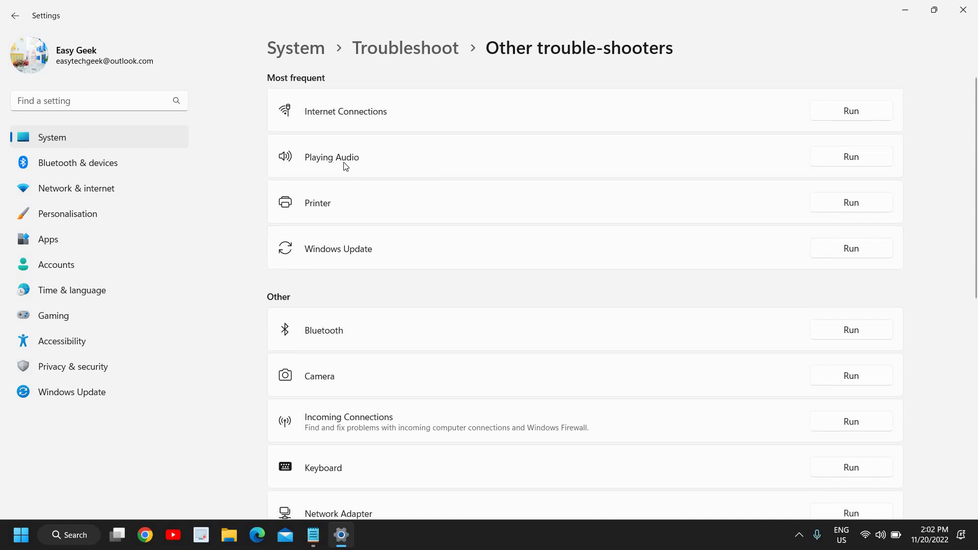
{"action": "scroll", "coordinate": [465, 242], "scroll_direction": "down", "scroll_amount": 7}
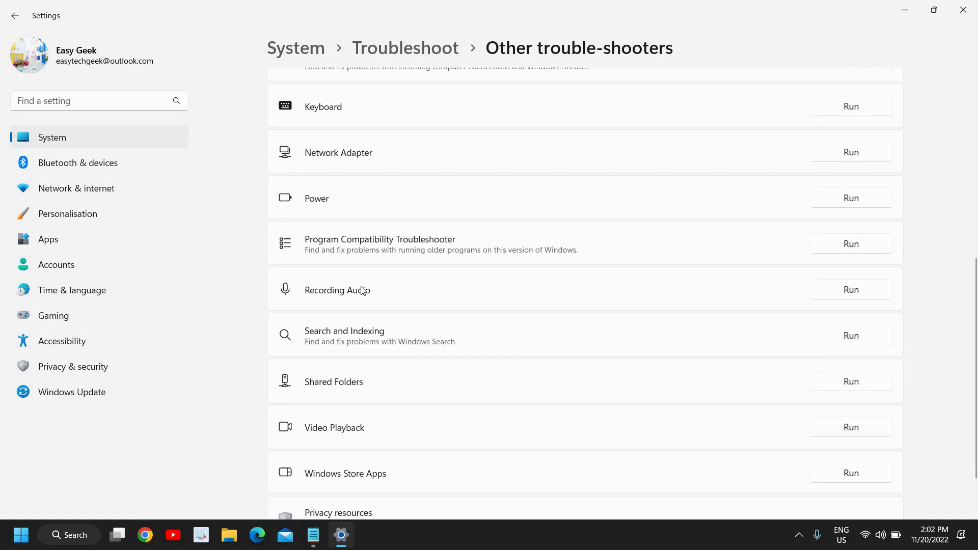
{"action": "scroll", "coordinate": [470, 297], "scroll_direction": "up", "scroll_amount": 7}
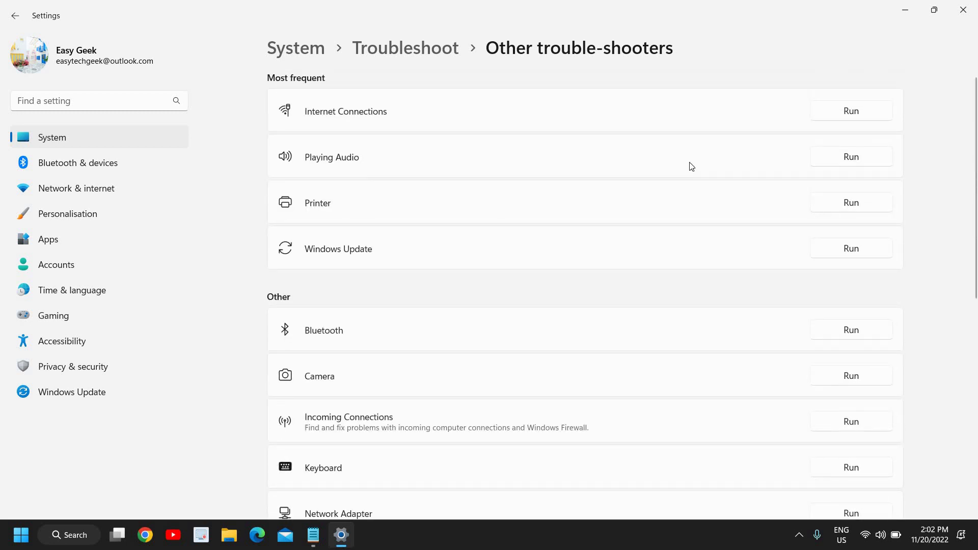
{"action": "scroll", "coordinate": [738, 305], "scroll_direction": "down", "scroll_amount": 5}
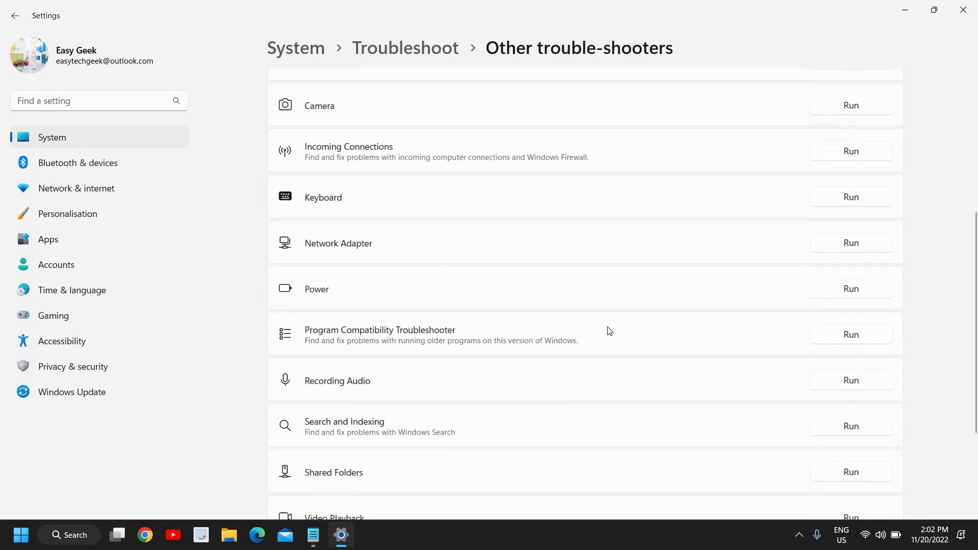
{"action": "scroll", "coordinate": [370, 417], "scroll_direction": "down", "scroll_amount": 2}
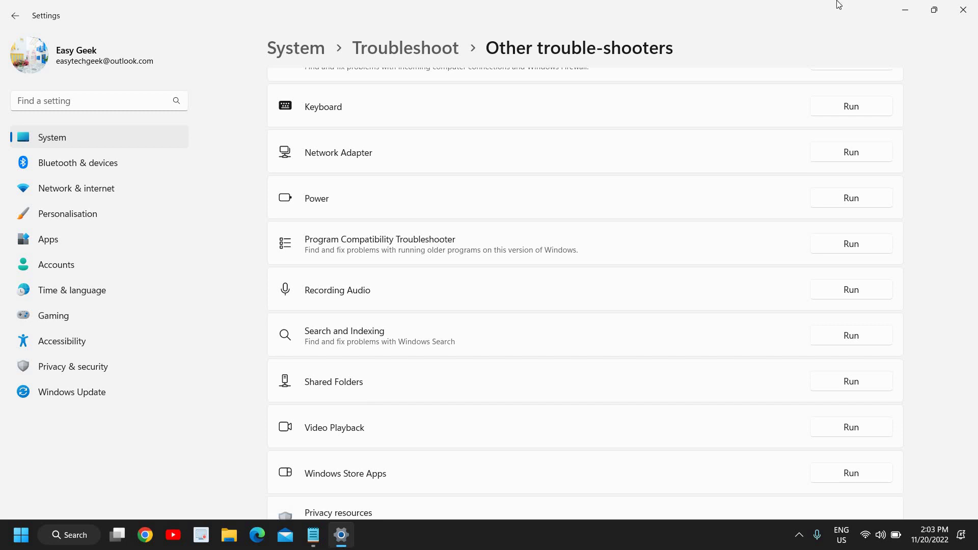
Close Settings and launch Device Manager from the Start context menu, maximized
{"action": "left_click", "coordinate": [962, 10]}
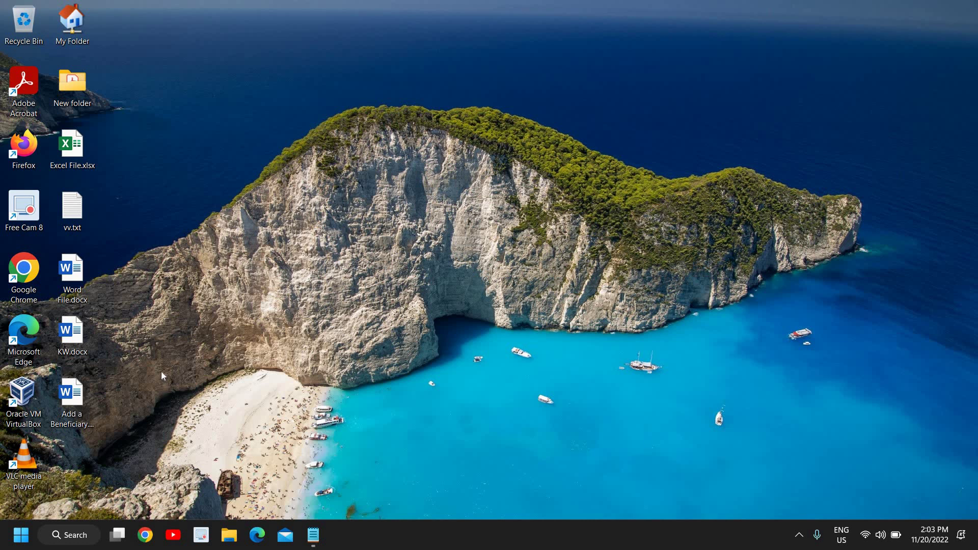
{"action": "right_click", "coordinate": [20, 540]}
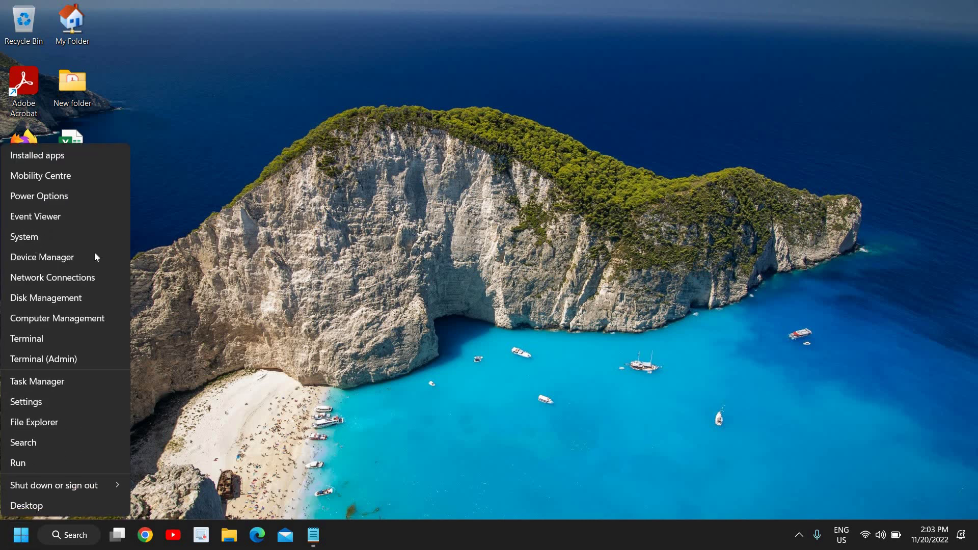
{"action": "left_click", "coordinate": [47, 258]}
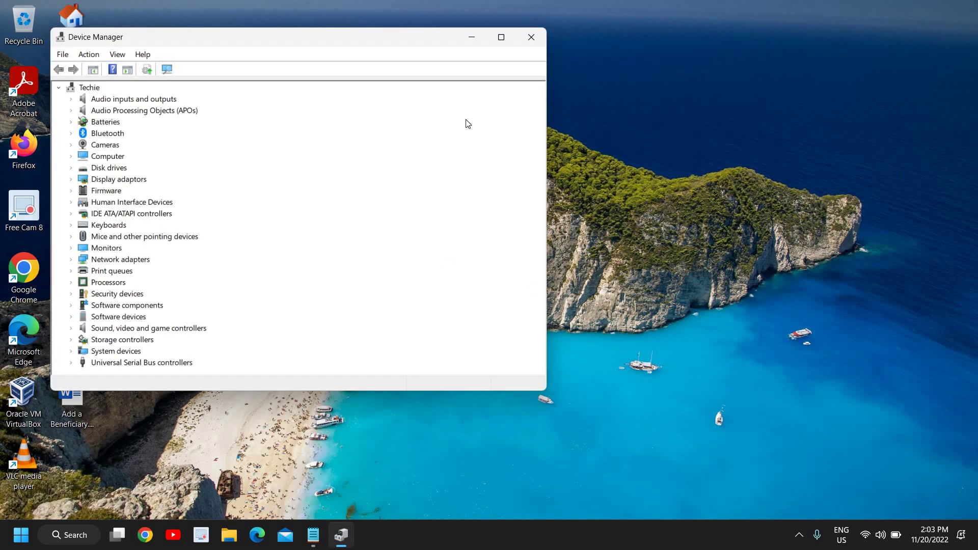
{"action": "left_click", "coordinate": [501, 38]}
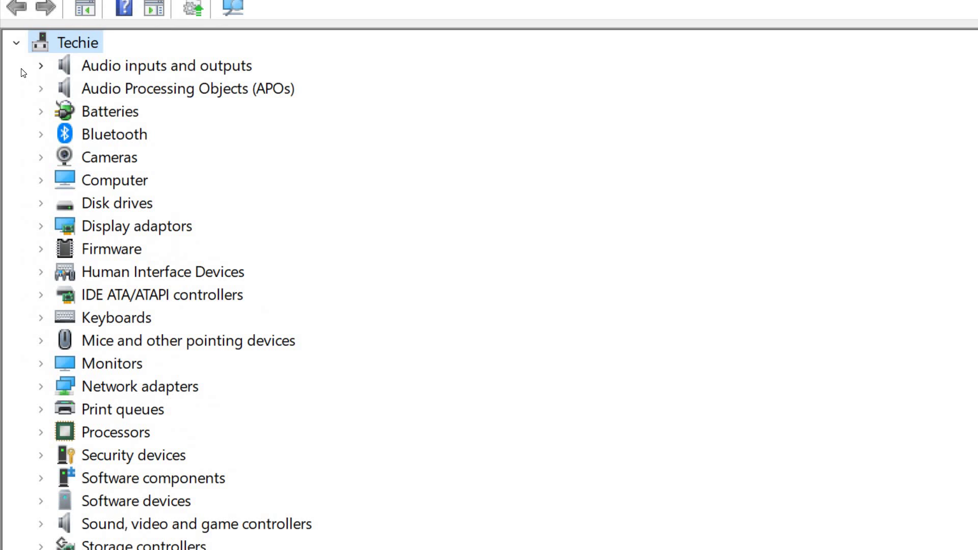
Expand Audio inputs and outputs and select Speakers (Realtek(R) Audio)
{"action": "left_click", "coordinate": [41, 66]}
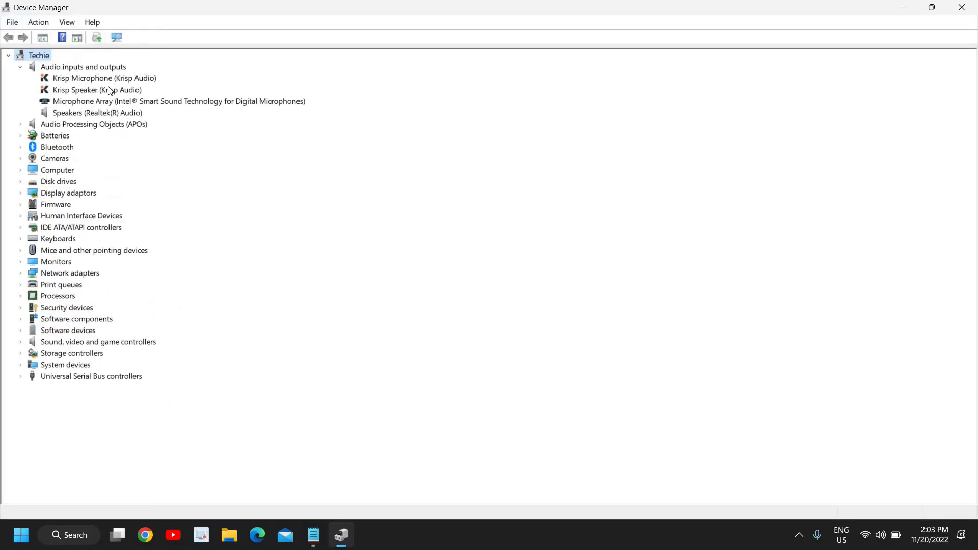
{"action": "left_click", "coordinate": [77, 114]}
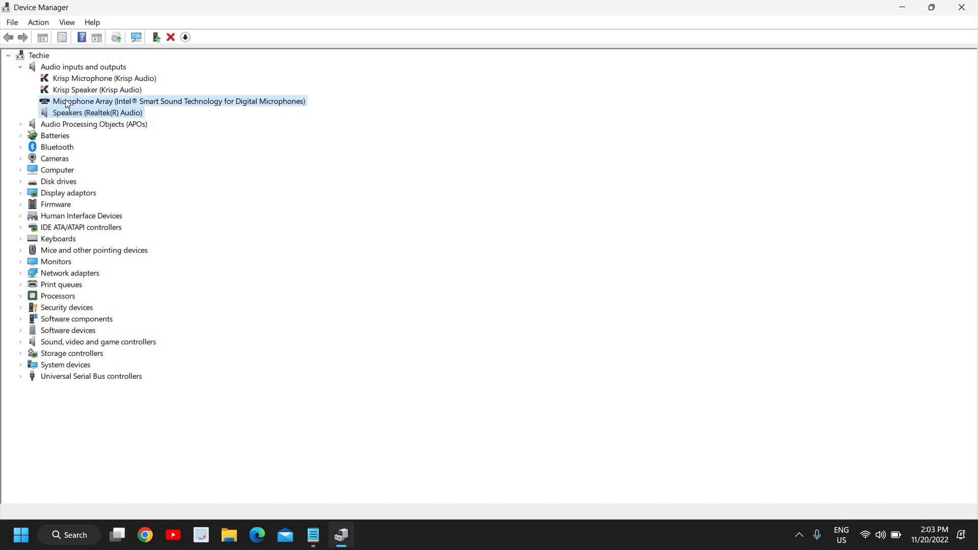
{"action": "left_click", "coordinate": [67, 102]}
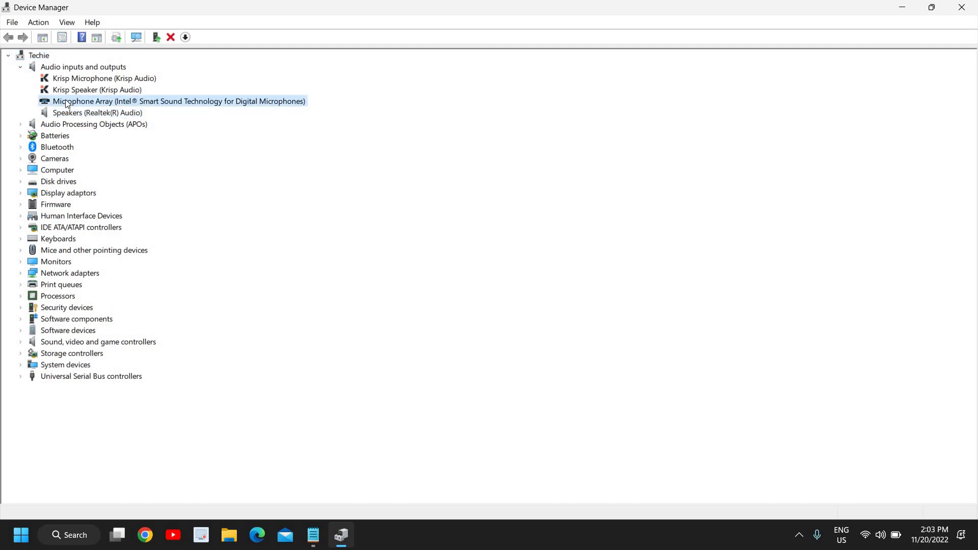
{"action": "left_click", "coordinate": [97, 113]}
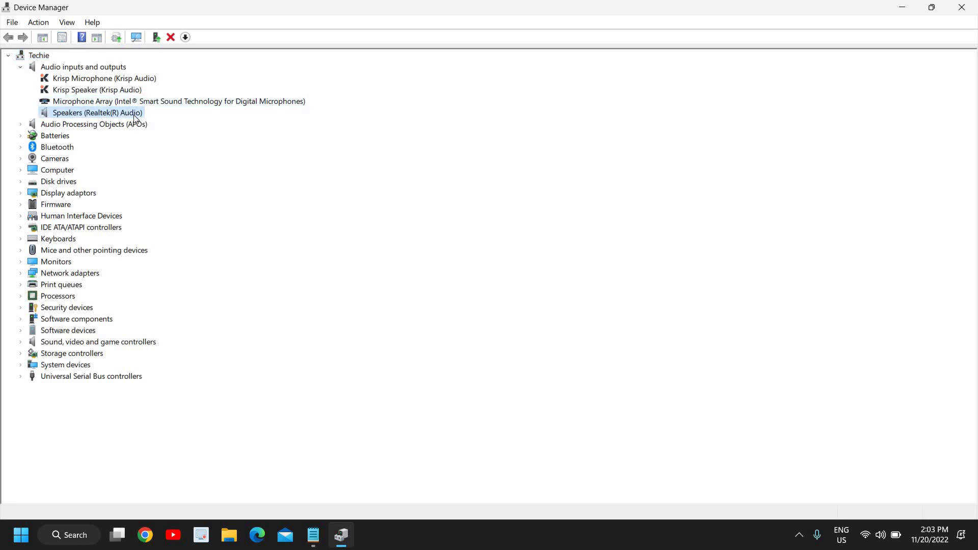
Let Windows search automatically for a Realtek speakers driver, then dismiss the result
{"action": "right_click", "coordinate": [98, 117]}
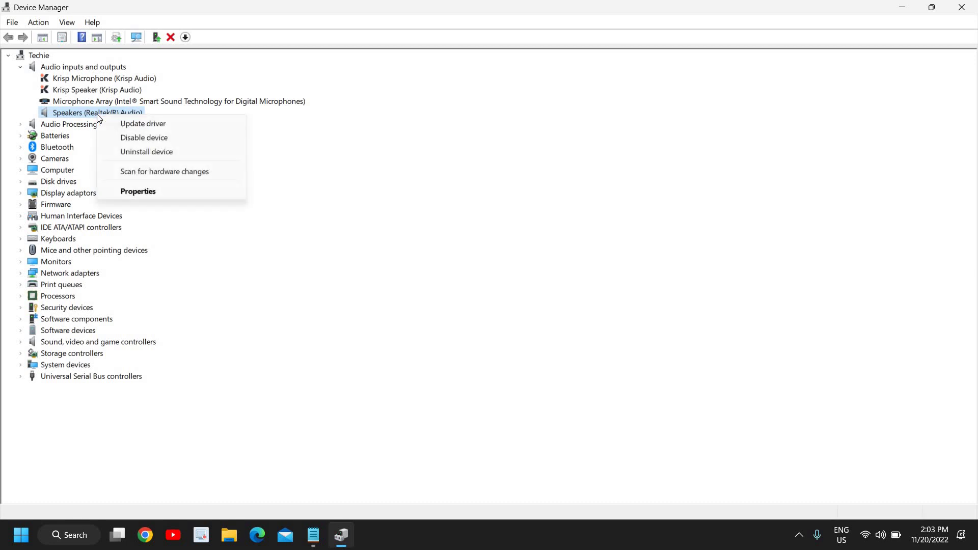
{"action": "left_click", "coordinate": [130, 122]}
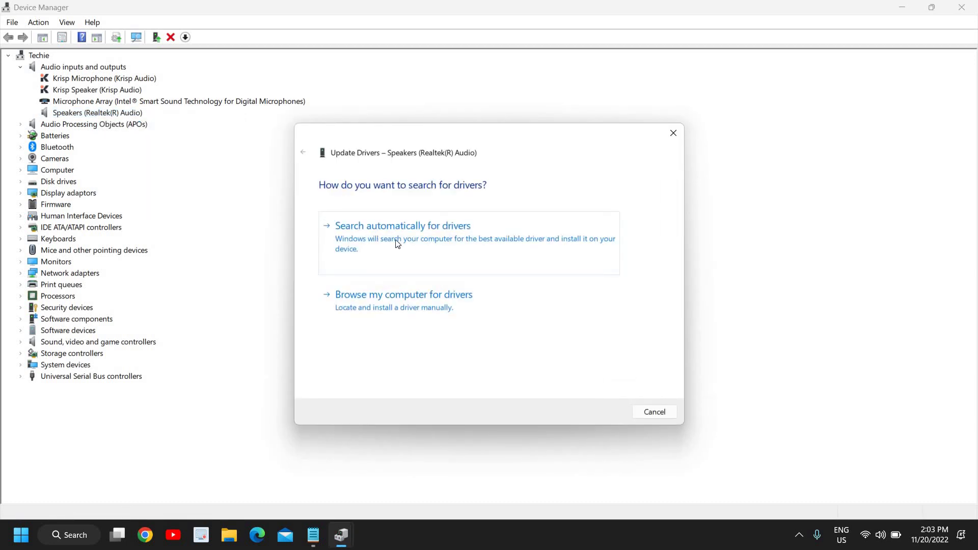
{"action": "left_click", "coordinate": [413, 241]}
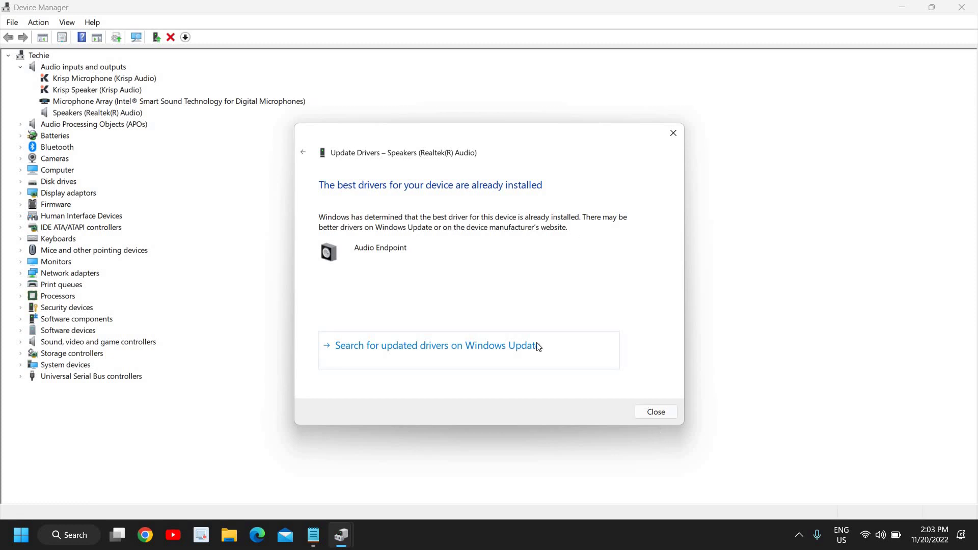
{"action": "left_click", "coordinate": [657, 410]}
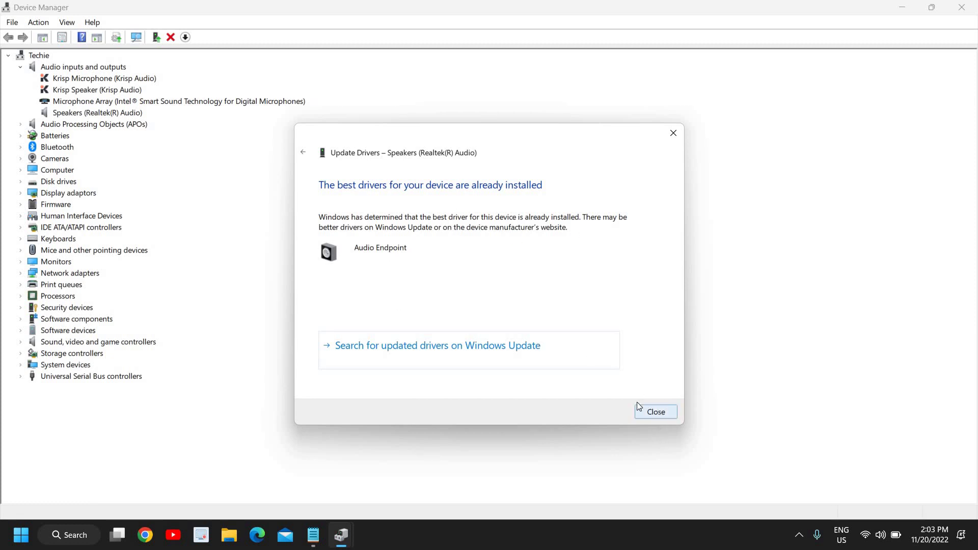
Manually install the Audio Endpoint driver for the Realtek speakers from the computer's driver list
{"action": "right_click", "coordinate": [105, 118]}
{"action": "left_click", "coordinate": [139, 124]}
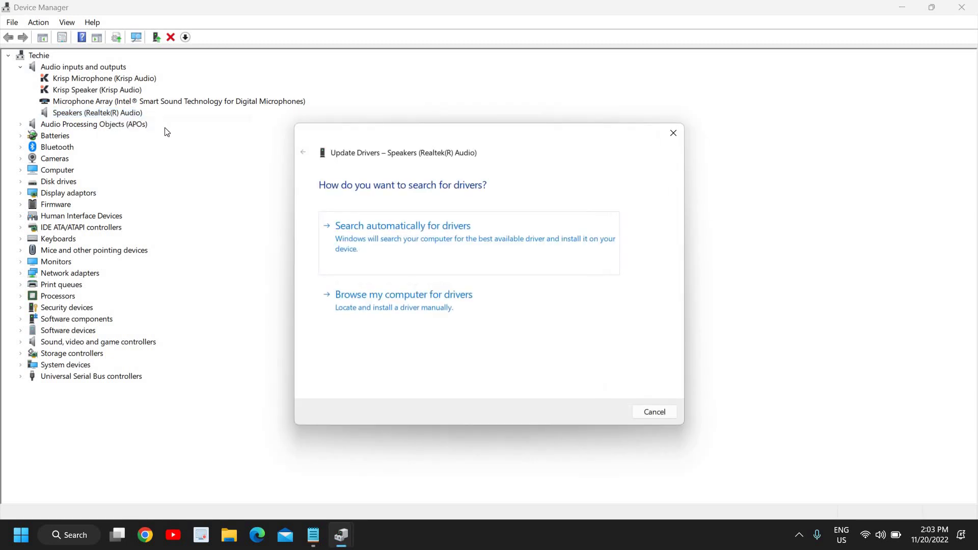
{"action": "left_click", "coordinate": [369, 301]}
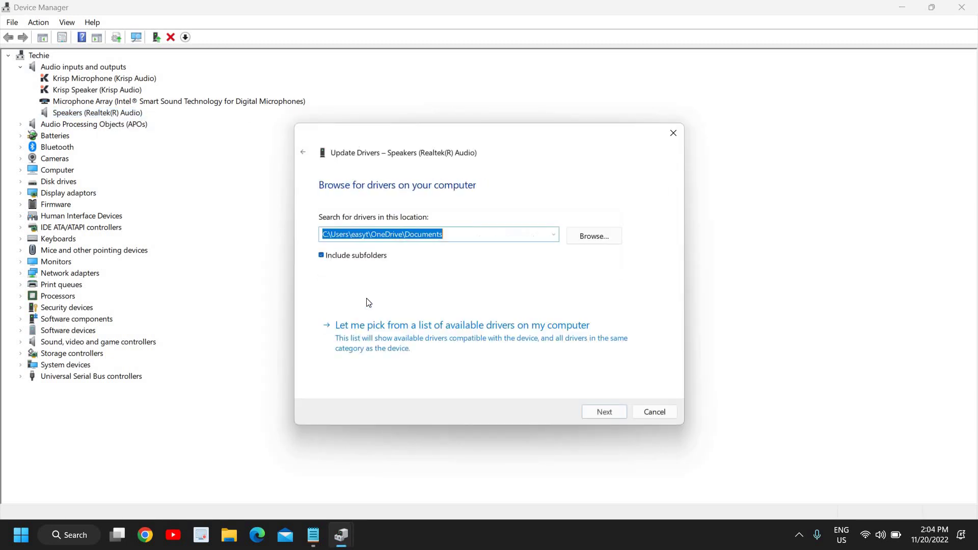
{"action": "left_click", "coordinate": [360, 339]}
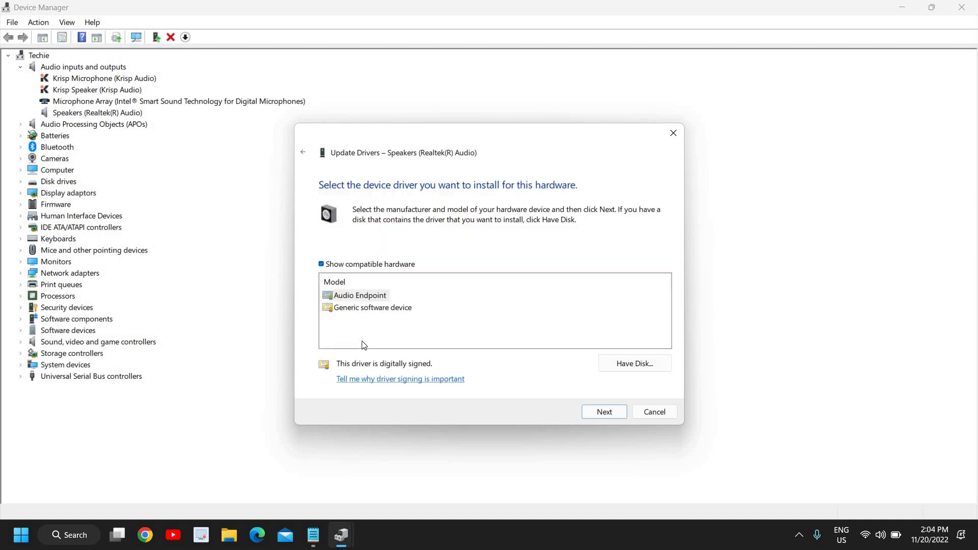
{"action": "left_click", "coordinate": [340, 296]}
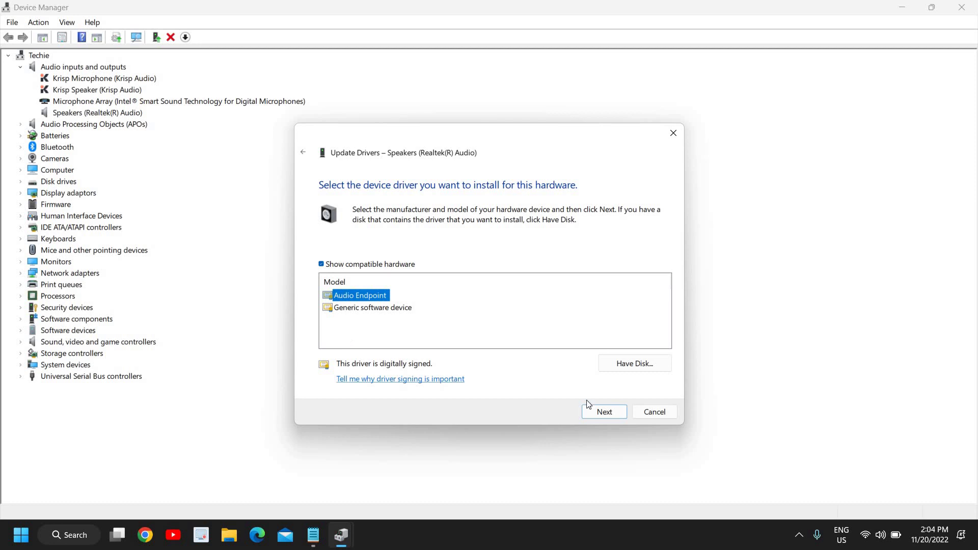
{"action": "left_click", "coordinate": [654, 414]}
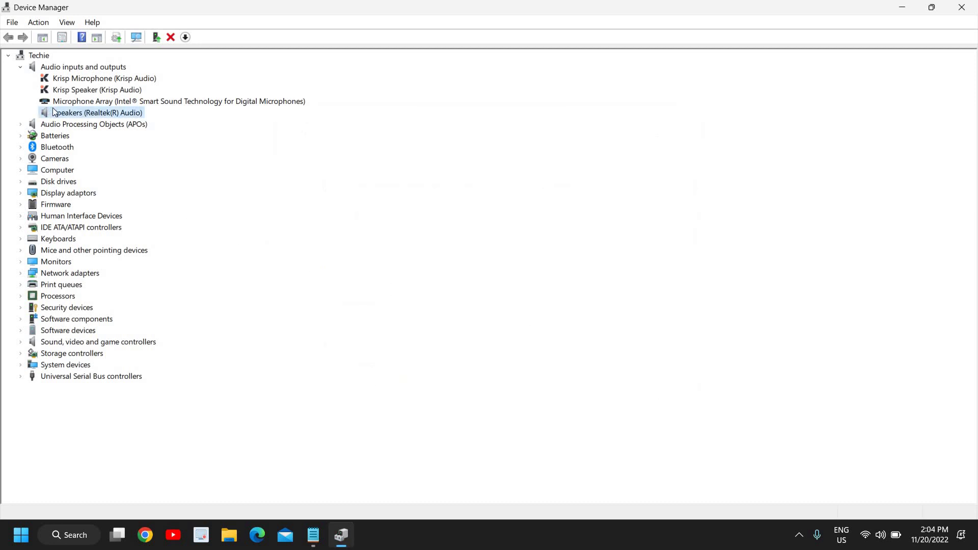
Run an automatic driver search for the Microphone Array, confirming the best driver is installed
{"action": "left_click", "coordinate": [88, 103]}
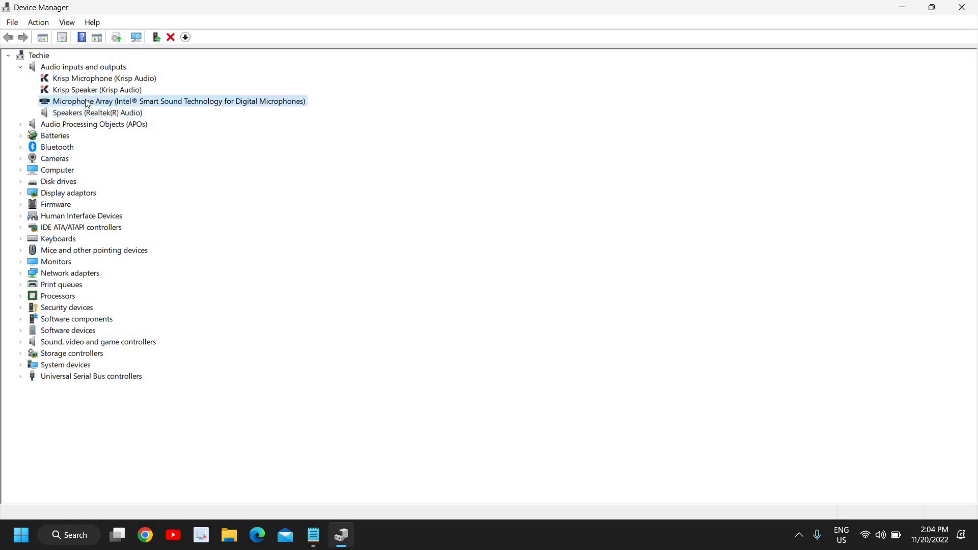
{"action": "right_click", "coordinate": [125, 104]}
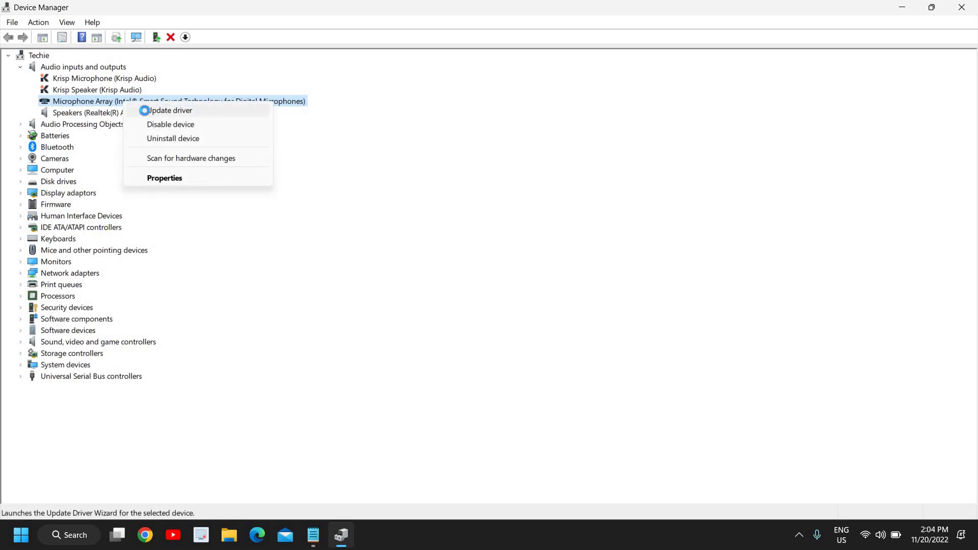
{"action": "left_click", "coordinate": [146, 109]}
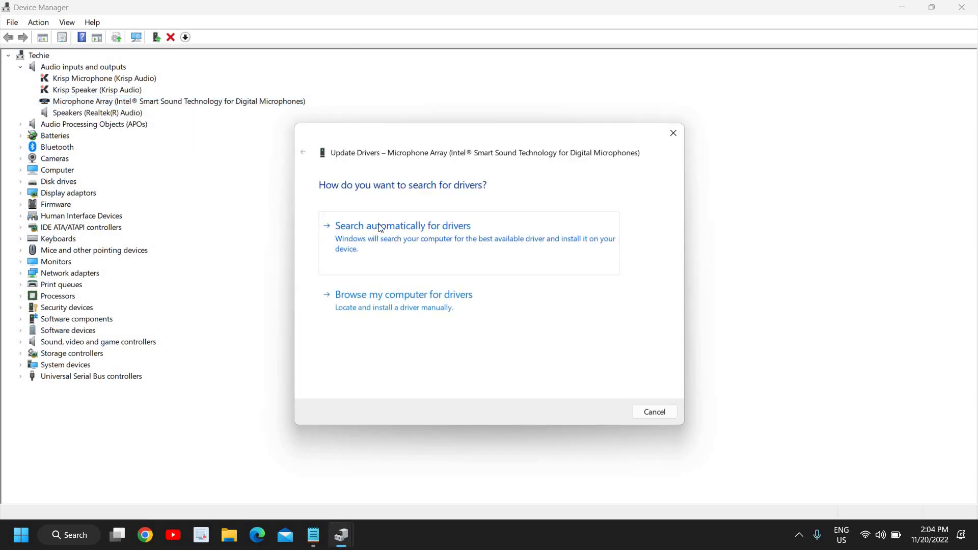
{"action": "left_click", "coordinate": [421, 240]}
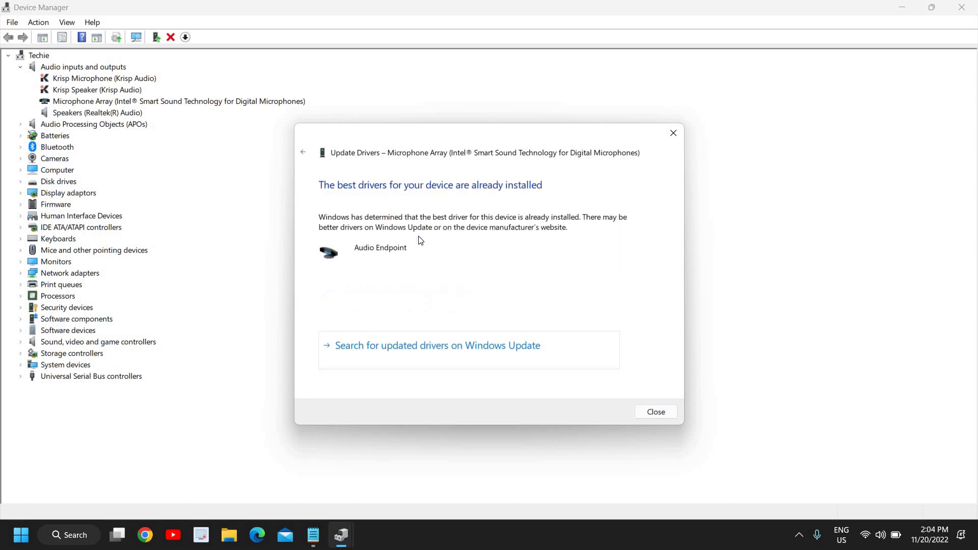
{"action": "left_click", "coordinate": [647, 413]}
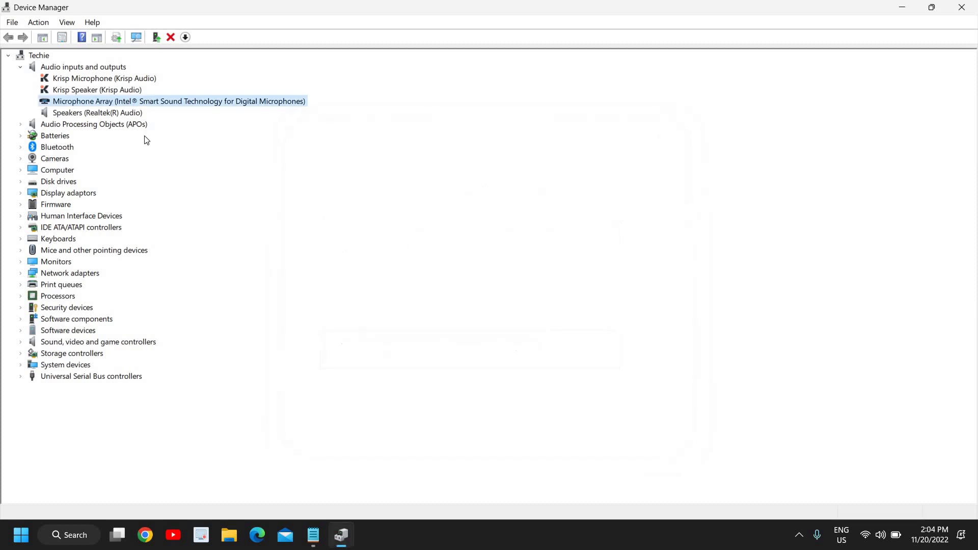
Review the Microphone Array's compatible drivers, Audio Endpoint and Generic software device, then close the wizard
{"action": "right_click", "coordinate": [140, 92]}
{"action": "right_click", "coordinate": [121, 103]}
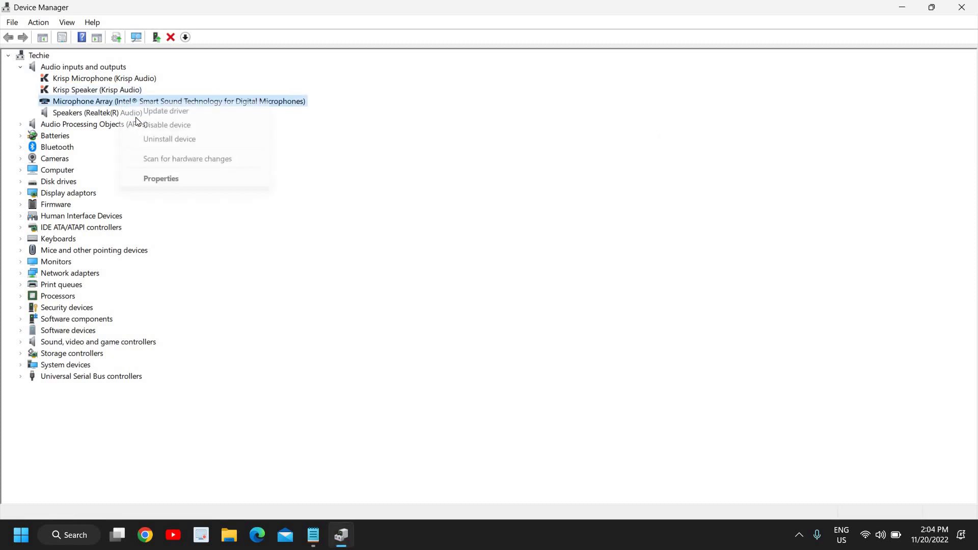
{"action": "left_click", "coordinate": [153, 110]}
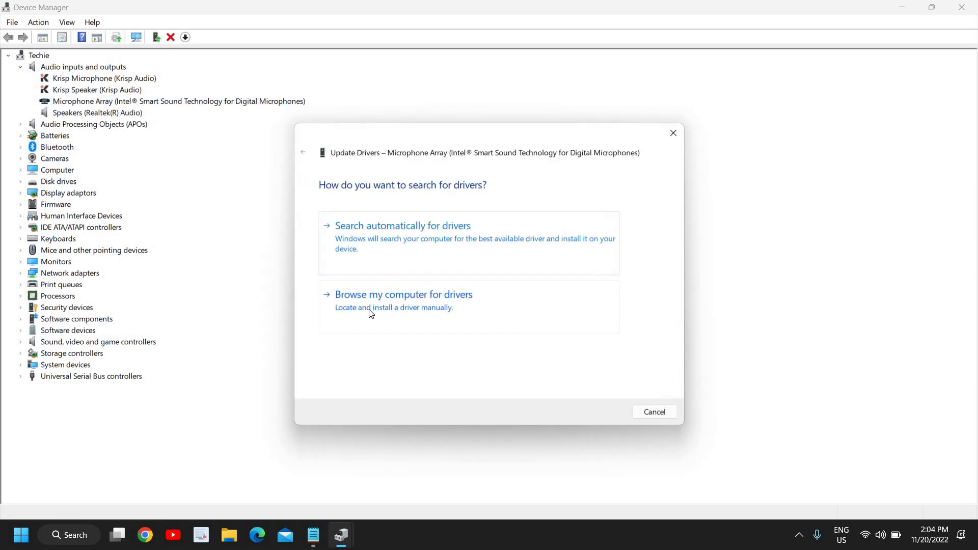
{"action": "left_click", "coordinate": [417, 313]}
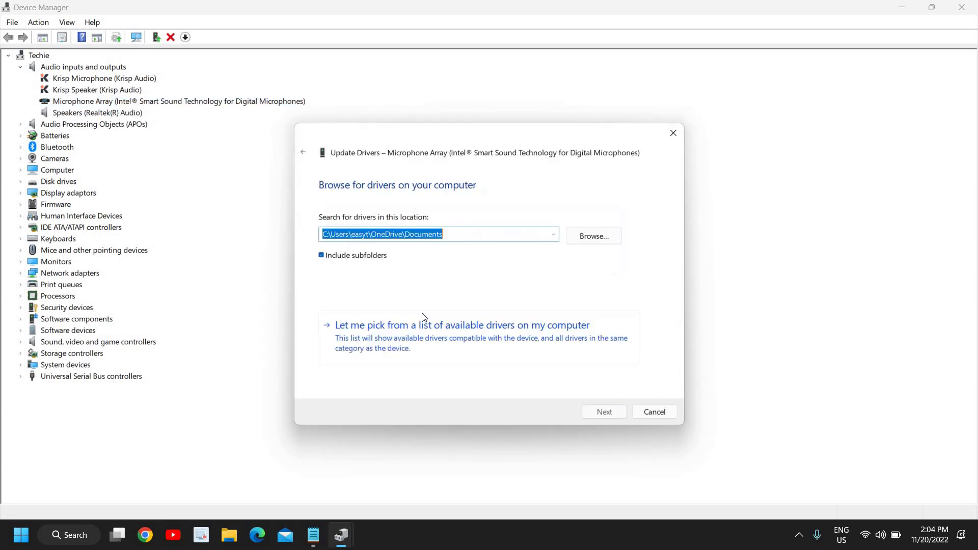
{"action": "left_click", "coordinate": [410, 339]}
{"action": "left_click", "coordinate": [362, 298]}
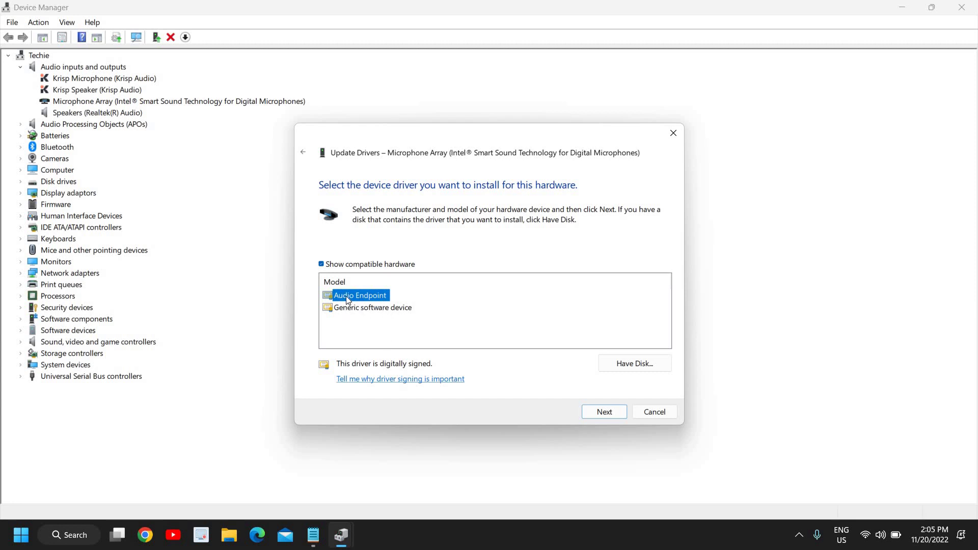
{"action": "left_click", "coordinate": [354, 312]}
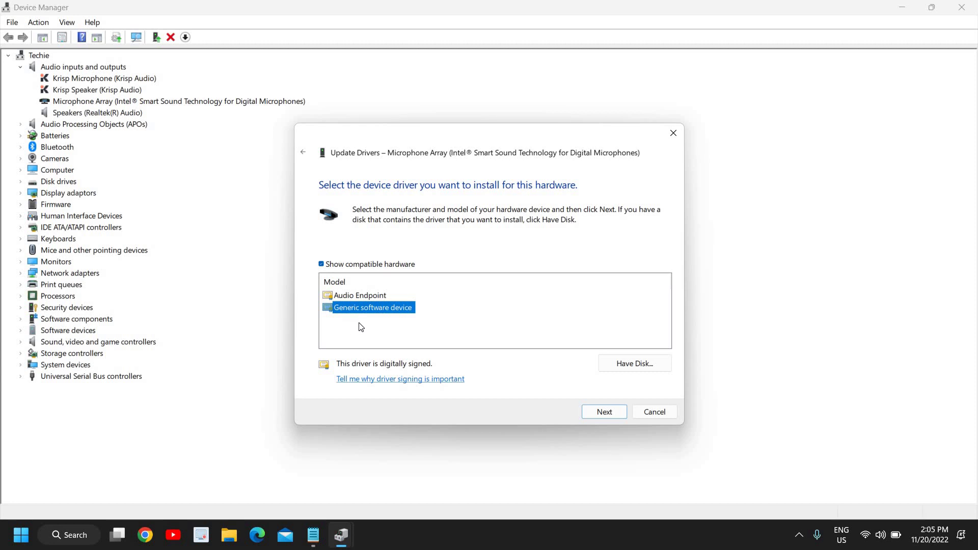
{"action": "left_click", "coordinate": [654, 412]}
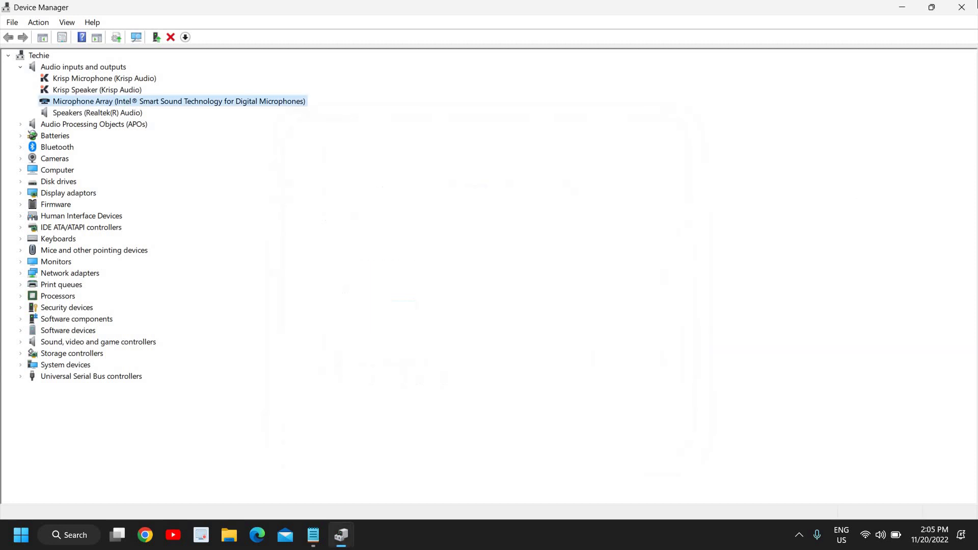
Close Device Manager and go to Settings' System > Sound page via the Start context menu
{"action": "left_click", "coordinate": [963, 7]}
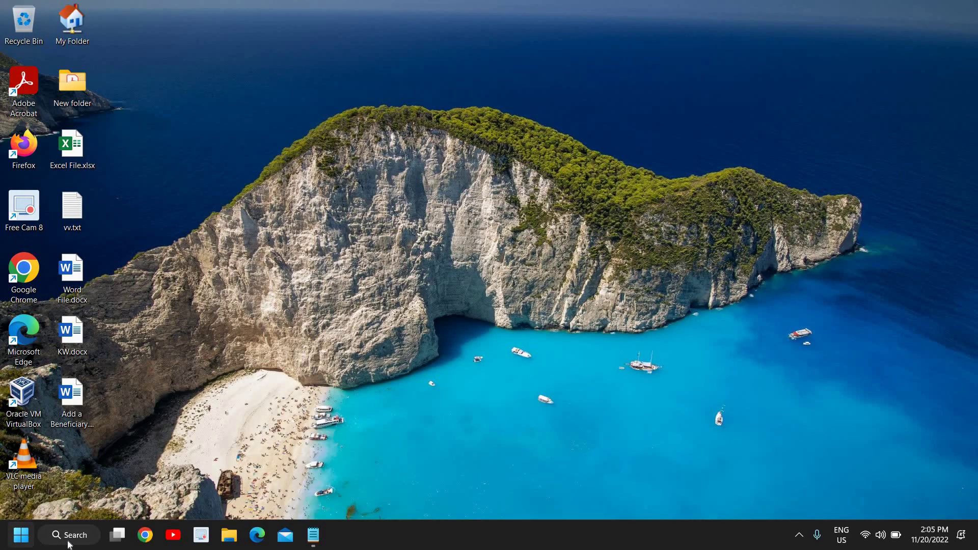
{"action": "right_click", "coordinate": [27, 540]}
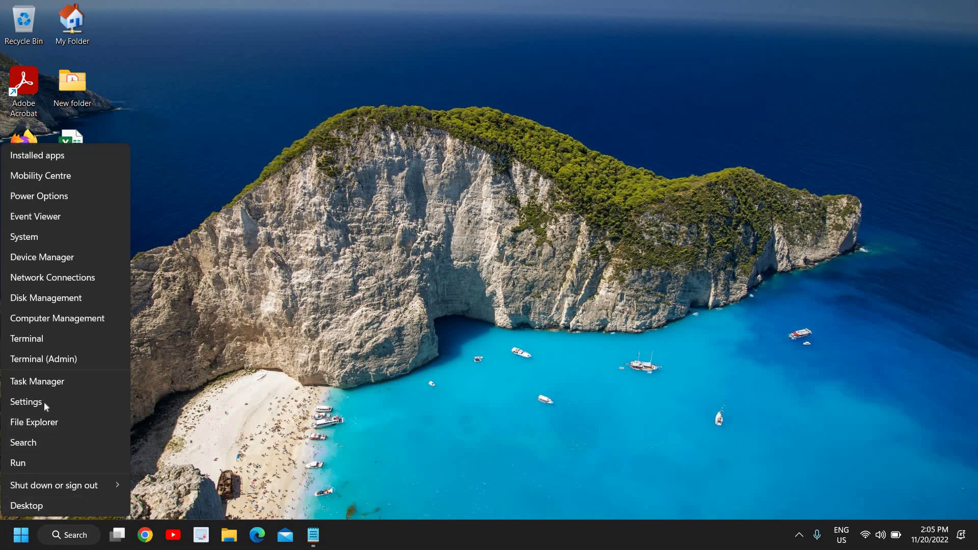
{"action": "left_click", "coordinate": [53, 402]}
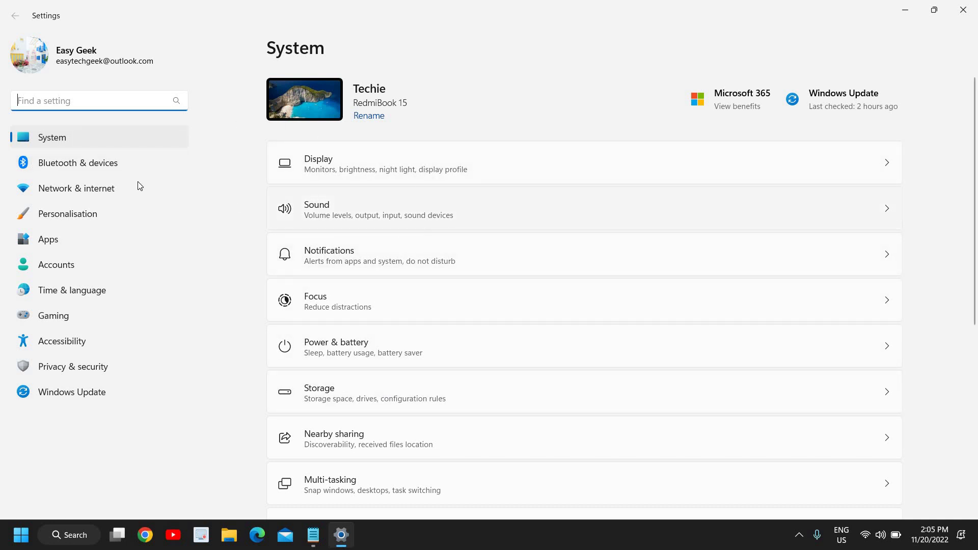
{"action": "left_click", "coordinate": [57, 143]}
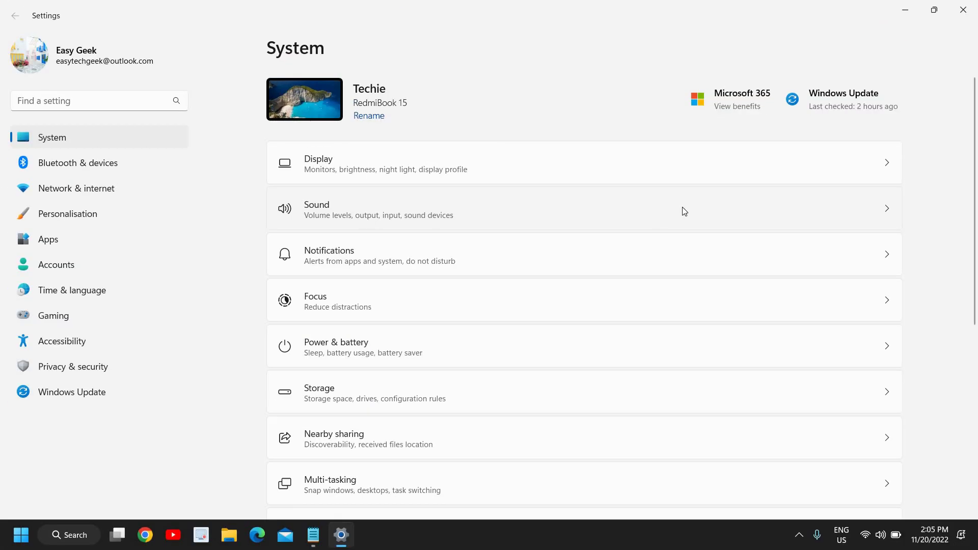
{"action": "left_click", "coordinate": [500, 216]}
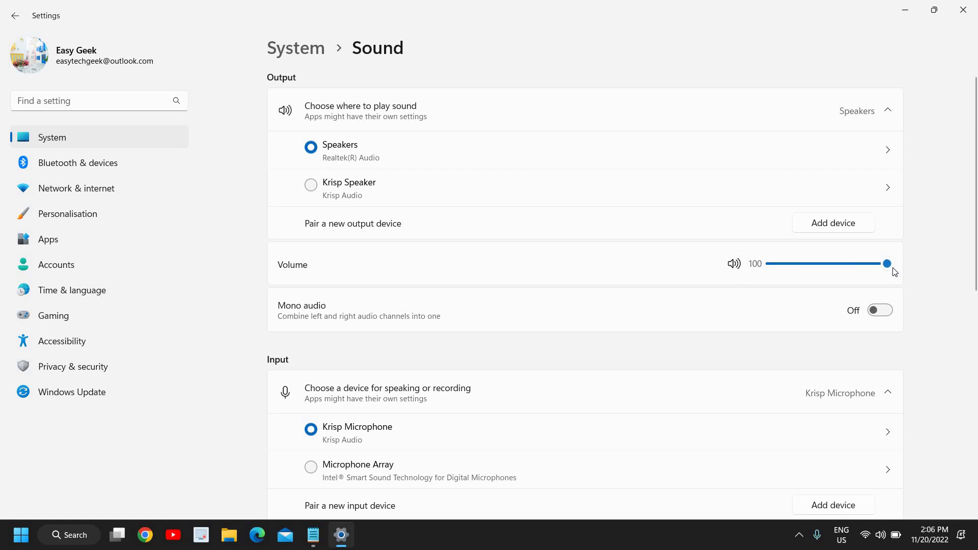
Mute and unmute the output volume, confirming it stays at 100
{"action": "left_click", "coordinate": [734, 265]}
{"action": "left_click", "coordinate": [733, 265]}
{"action": "left_click_drag", "start_coordinate": [886, 269], "coordinate": [893, 271]}
Scroll down the Sound page and open More sound settings for the classic Playback list
{"action": "scroll", "coordinate": [569, 326], "scroll_direction": "down", "scroll_amount": 3}
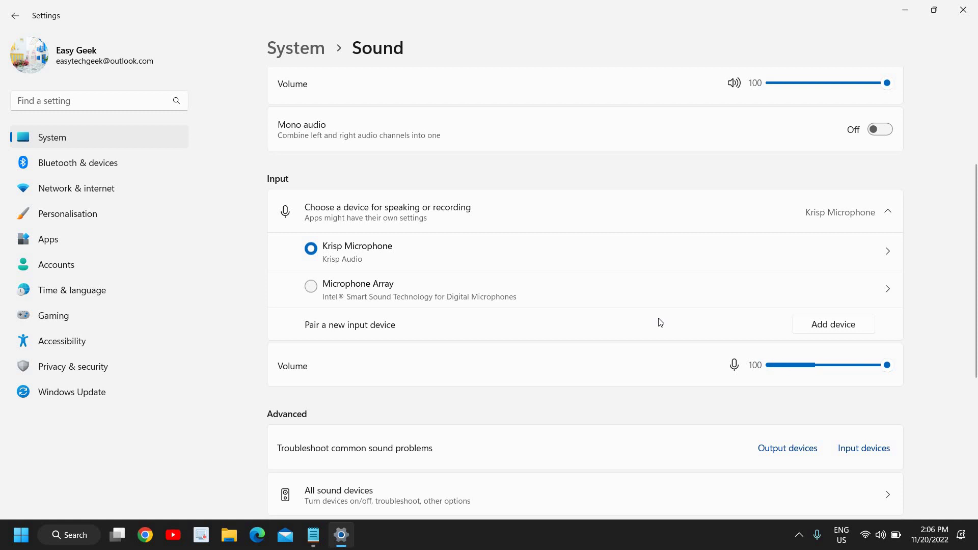
{"action": "scroll", "coordinate": [661, 322], "scroll_direction": "down", "scroll_amount": 5}
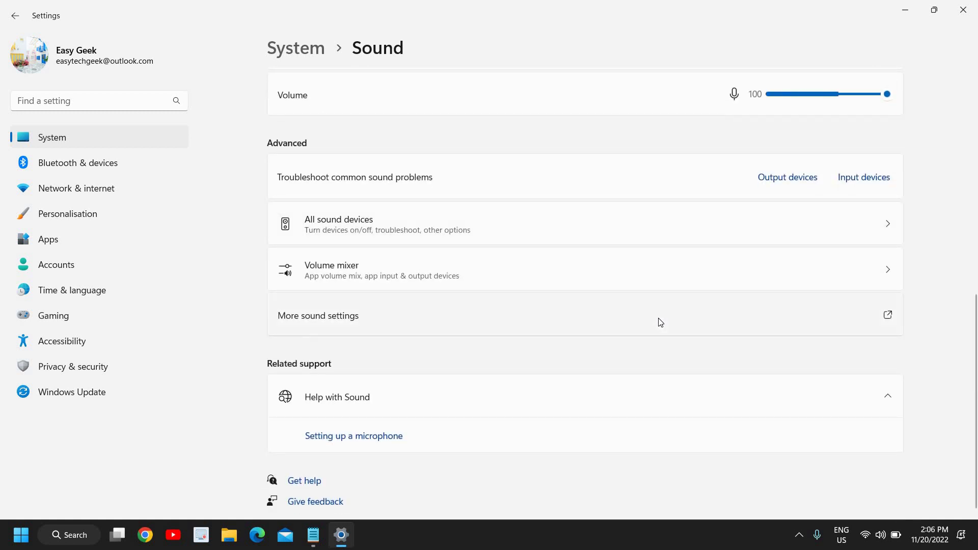
{"action": "scroll", "coordinate": [660, 322], "scroll_direction": "down", "scroll_amount": 1}
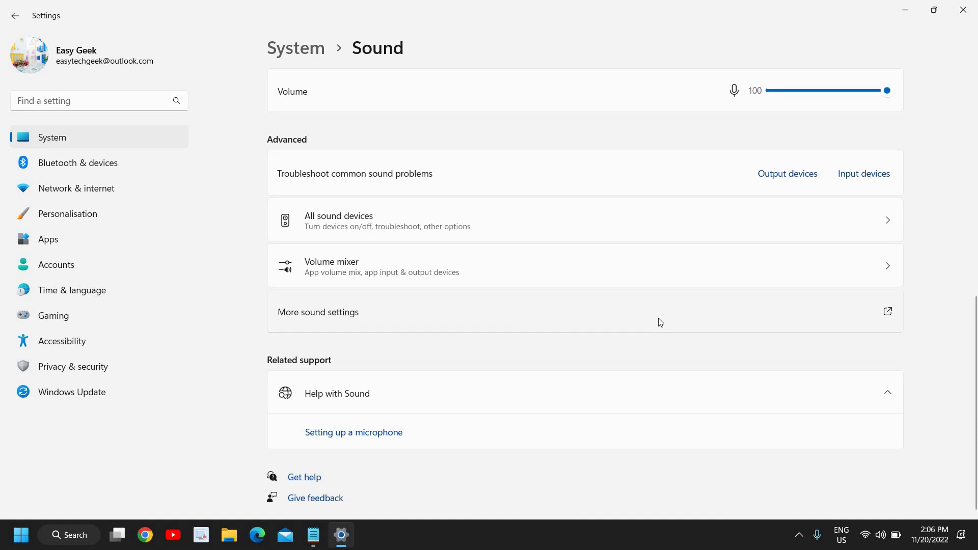
{"action": "left_click", "coordinate": [330, 318]}
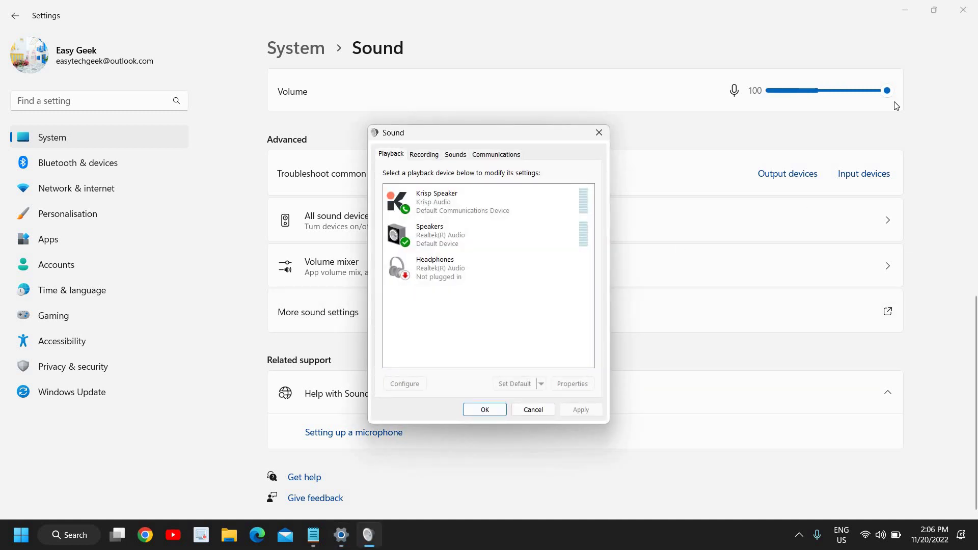
Minimize Settings and select Speakers in the Sound dialog's Playback list
{"action": "left_click", "coordinate": [847, 40]}
{"action": "left_click", "coordinate": [905, 11]}
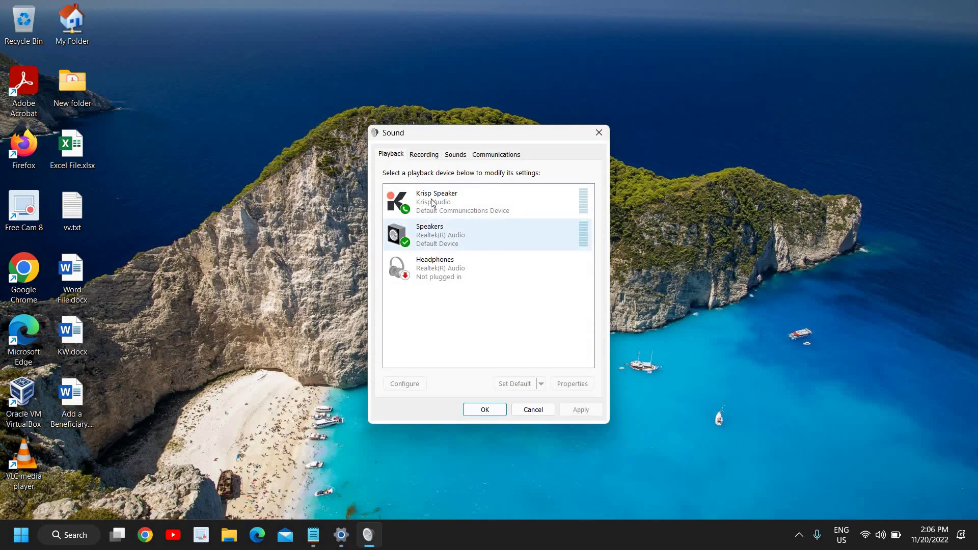
{"action": "left_click", "coordinate": [451, 202]}
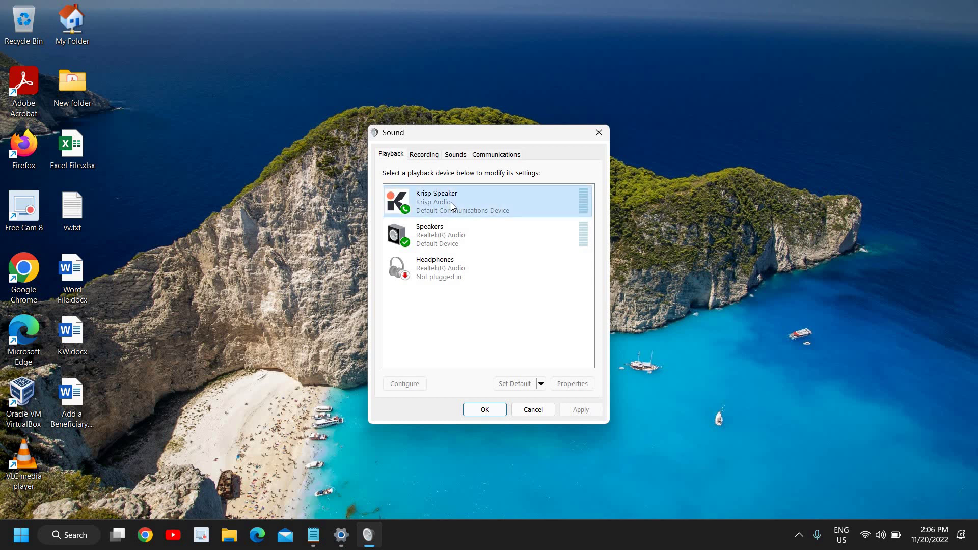
{"action": "left_click", "coordinate": [438, 243]}
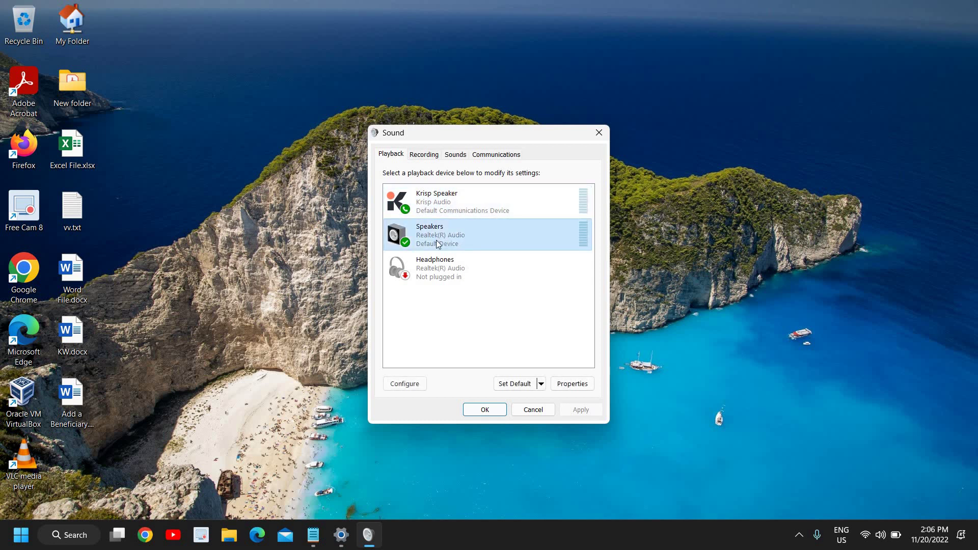
{"action": "right_click", "coordinate": [436, 239]}
{"action": "right_click", "coordinate": [444, 204]}
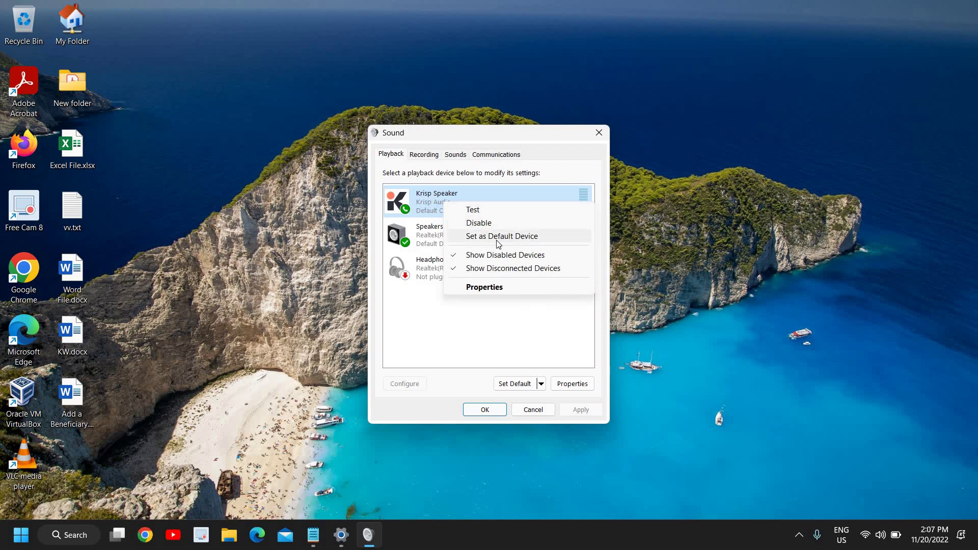
{"action": "left_click", "coordinate": [426, 235]}
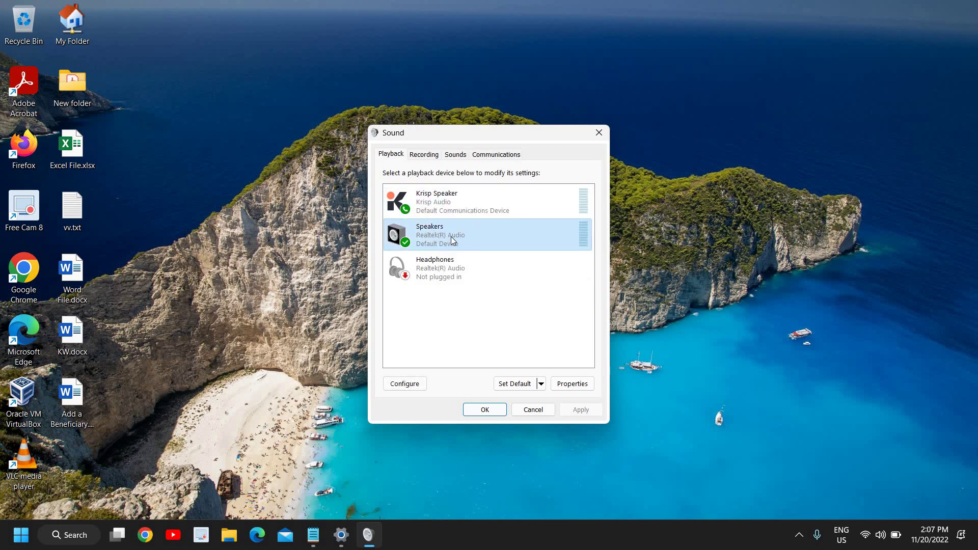
Check Speakers Properties: output level 100 and 24 bit, 48000 Hz default format, then close
{"action": "double_click", "coordinate": [451, 236]}
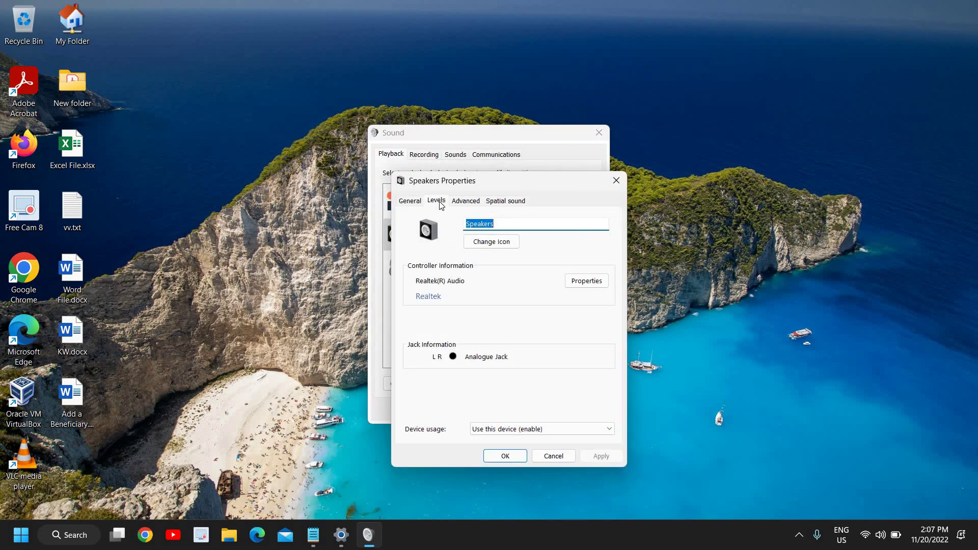
{"action": "left_click", "coordinate": [437, 201]}
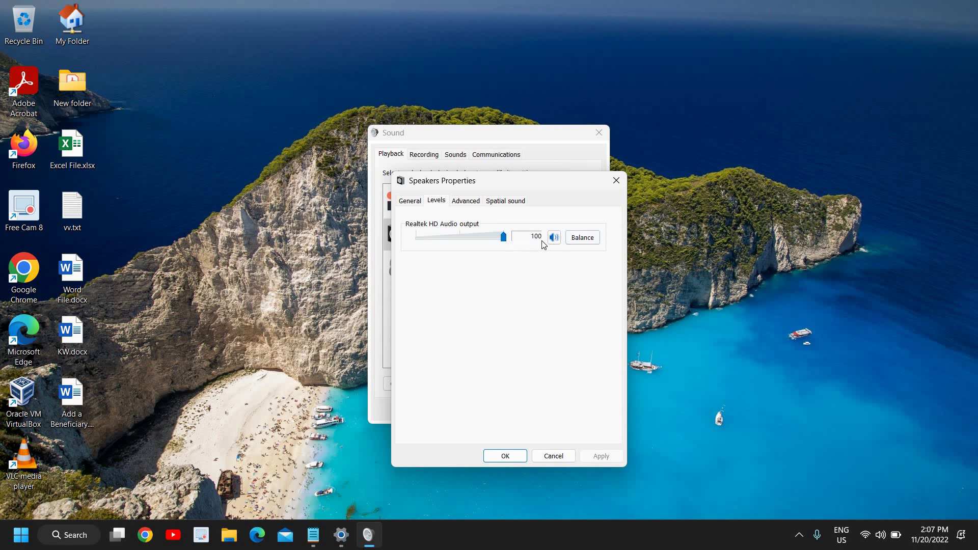
{"action": "left_click", "coordinate": [472, 203]}
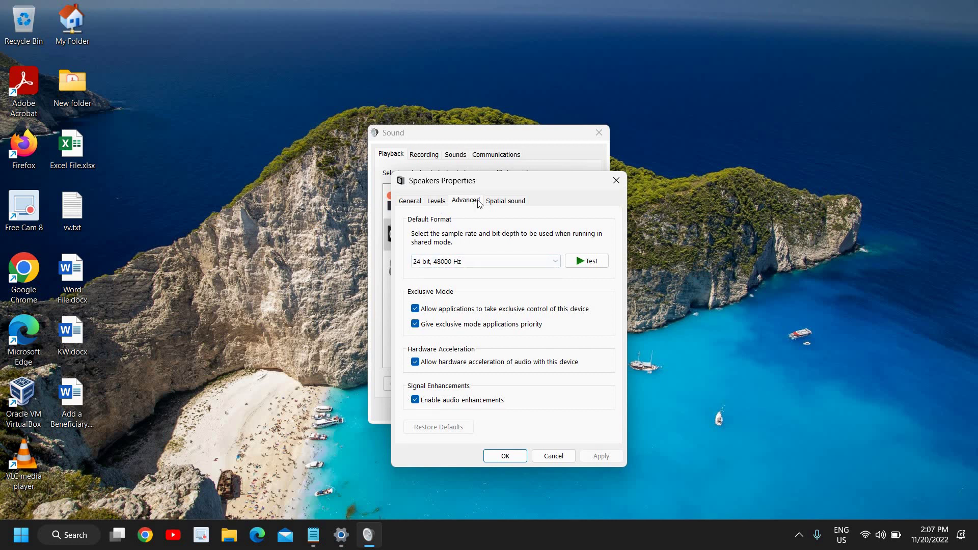
{"action": "left_click", "coordinate": [510, 460]}
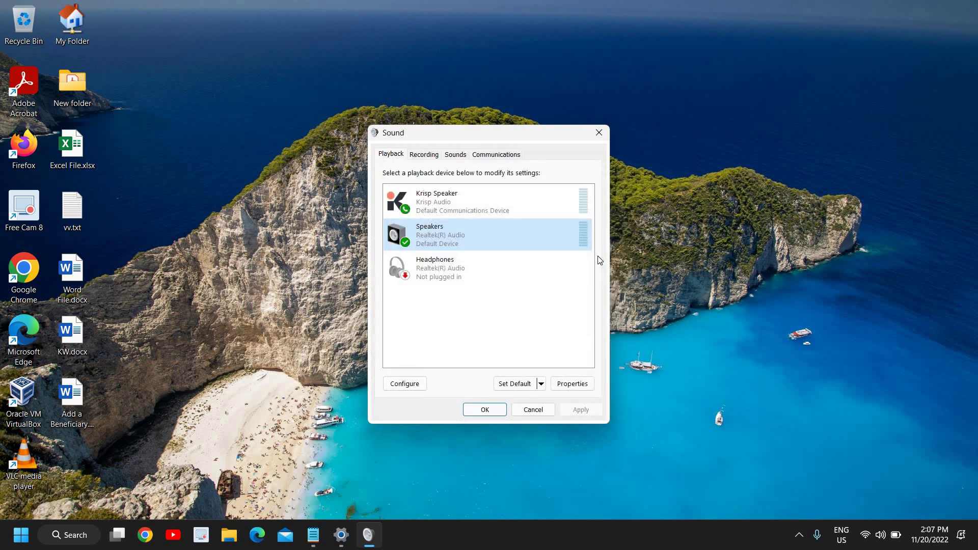
On the Recording tab, check Krisp Microphone's level 100 and 2 channel, 16 bit, 48000 Hz format
{"action": "left_click", "coordinate": [423, 155]}
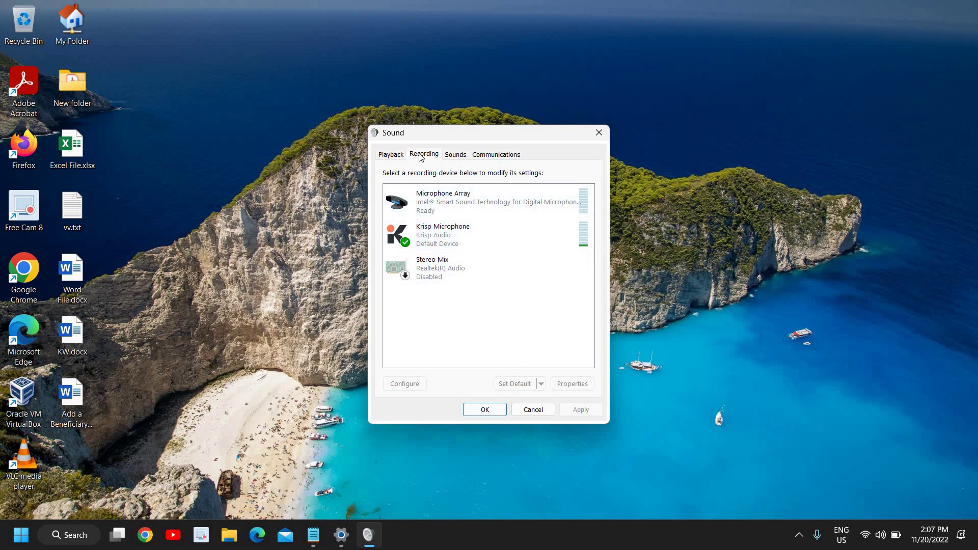
{"action": "left_click", "coordinate": [453, 240]}
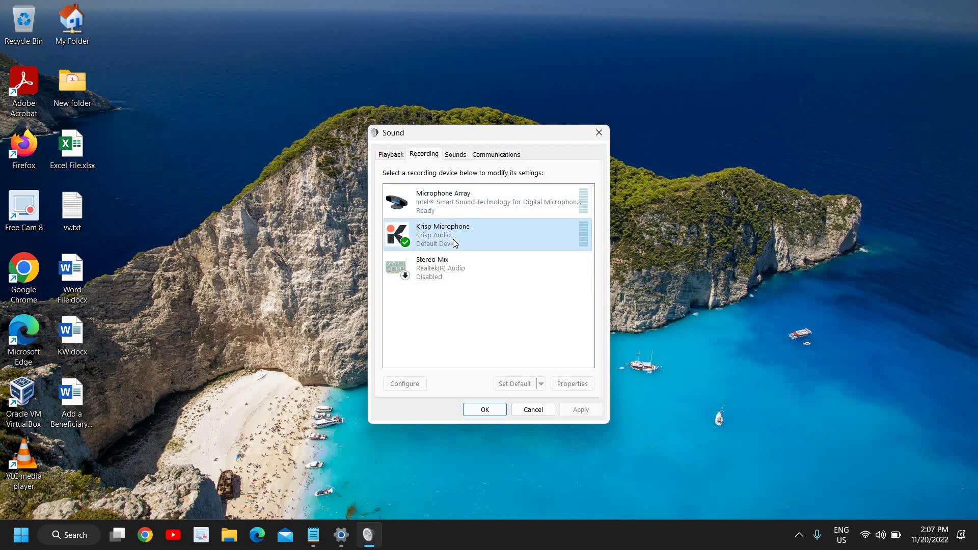
{"action": "right_click", "coordinate": [461, 198]}
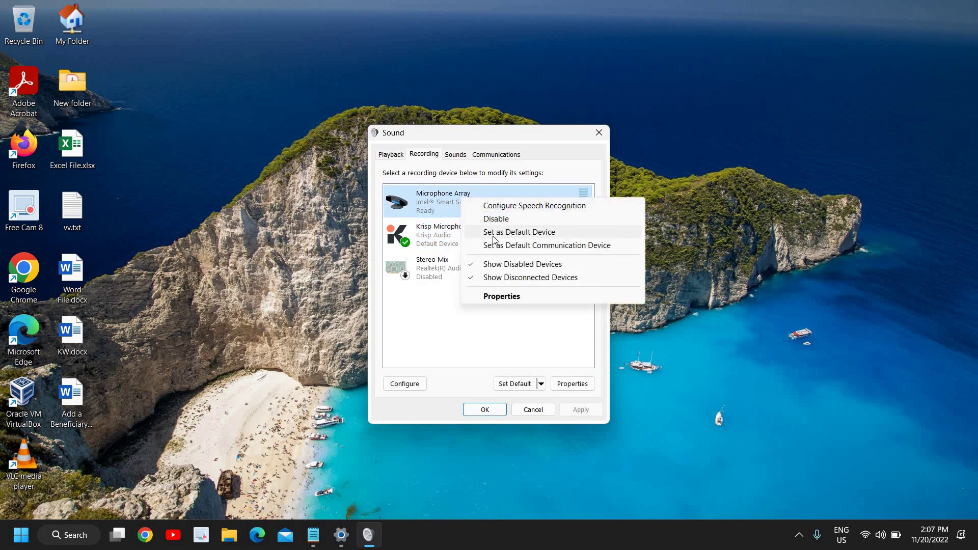
{"action": "left_click", "coordinate": [438, 238]}
{"action": "double_click", "coordinate": [439, 238]}
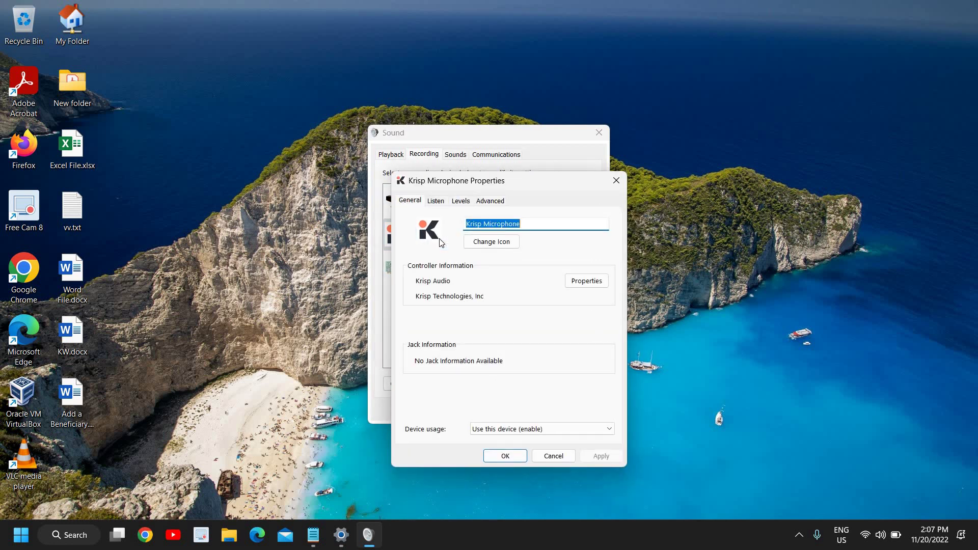
{"action": "left_click", "coordinate": [460, 202]}
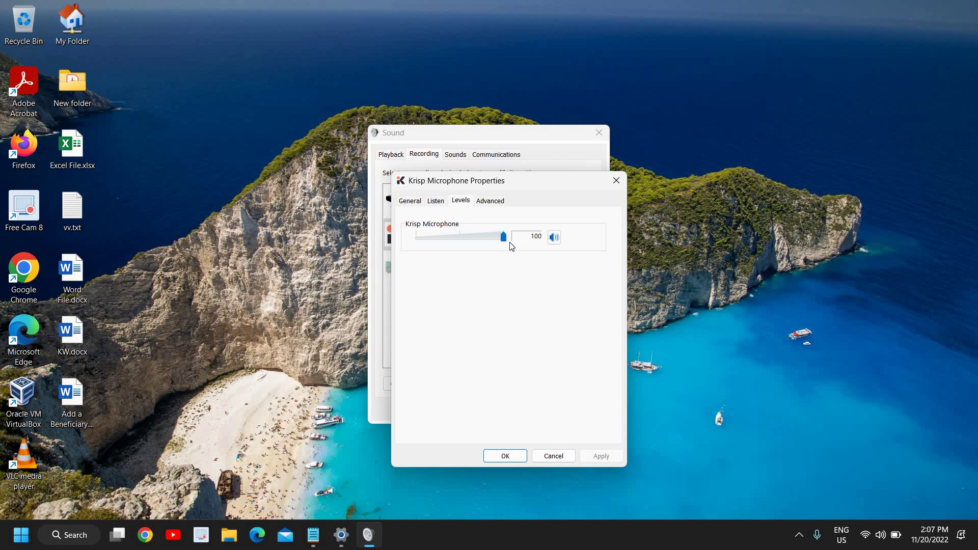
{"action": "left_click", "coordinate": [496, 202]}
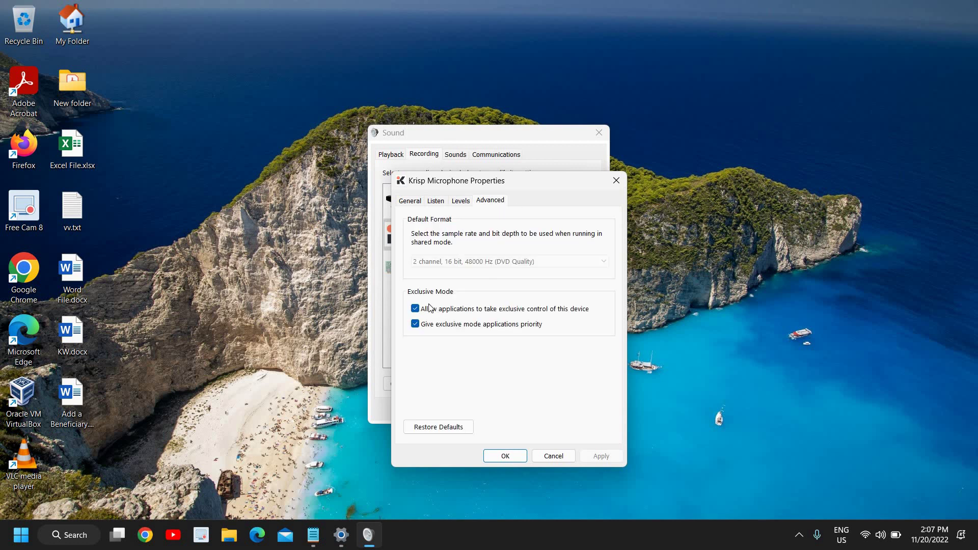
{"action": "left_click", "coordinate": [510, 458]}
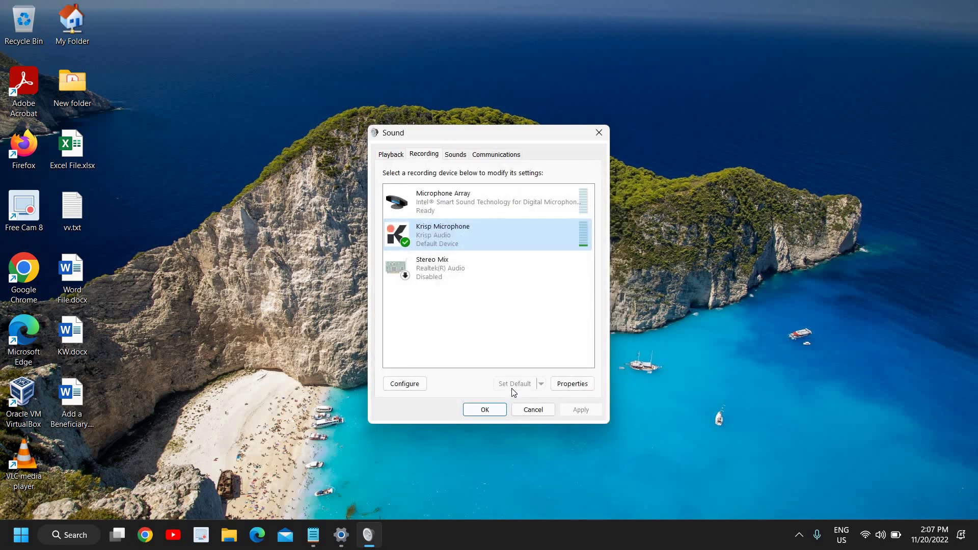
View the Sounds tab's scheme, return to Recording, and close the Sound dialog with OK
{"action": "left_click", "coordinate": [446, 156]}
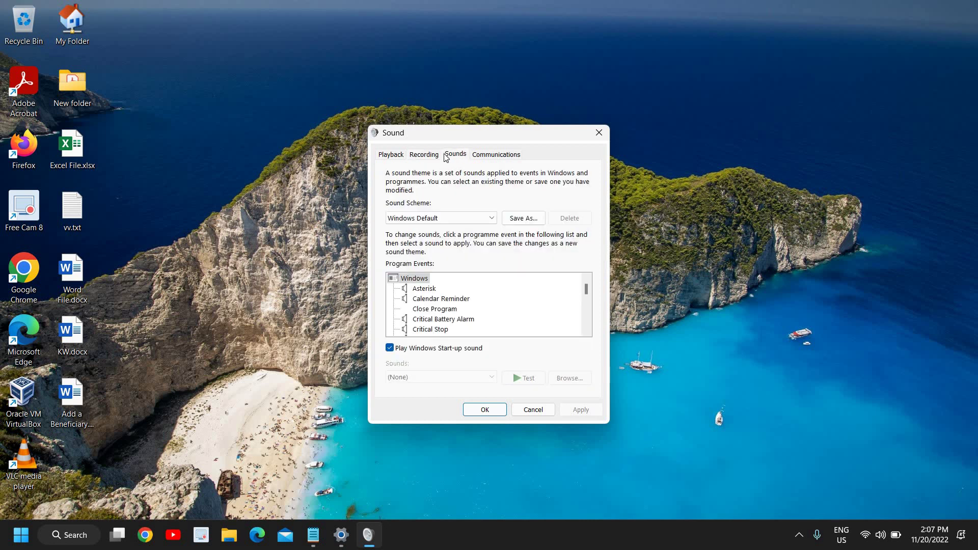
{"action": "left_click", "coordinate": [428, 155]}
{"action": "left_click", "coordinate": [485, 410]}
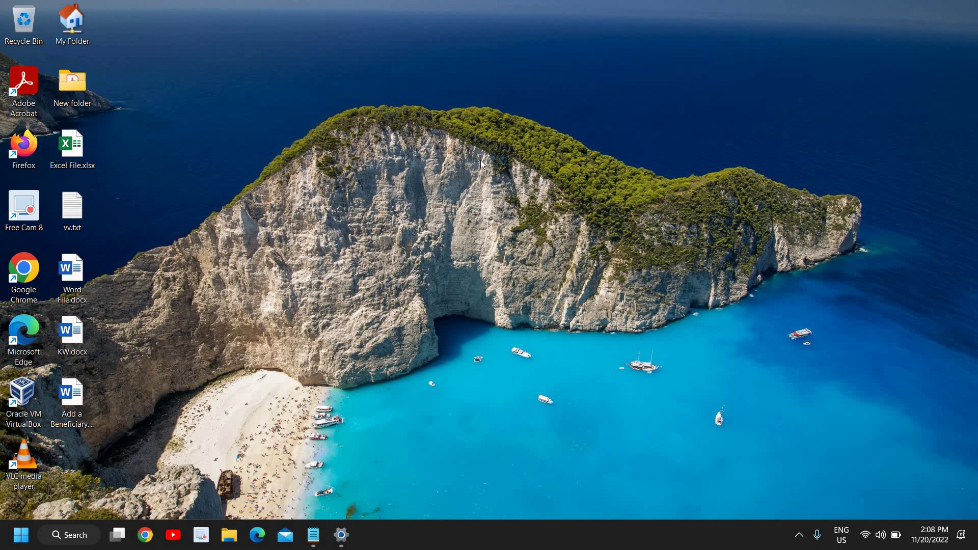
Find Windows Update through taskbar search for 'windows upd' and run Check for updates
{"action": "left_click", "coordinate": [77, 538]}
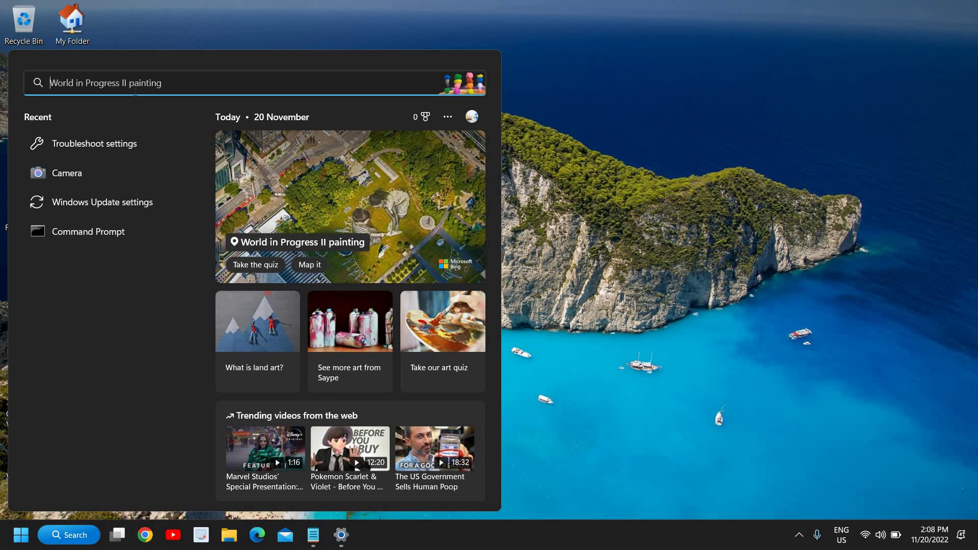
{"action": "type", "text": "win"}
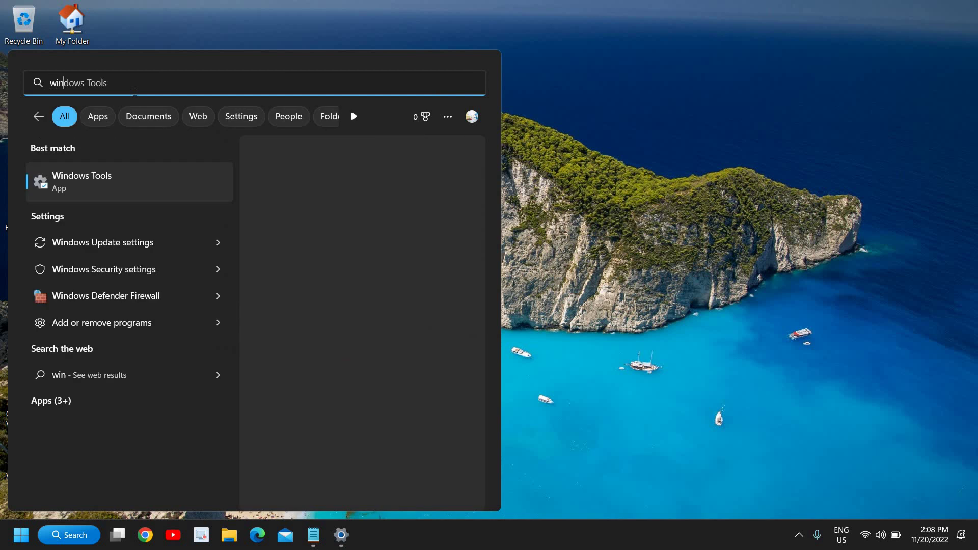
{"action": "type", "text": "dows upd"}
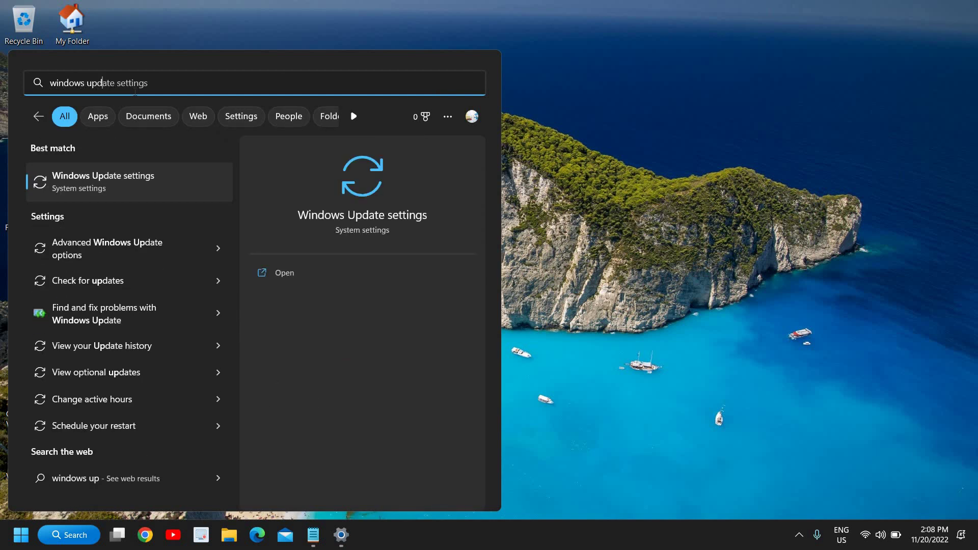
{"action": "left_click", "coordinate": [140, 190]}
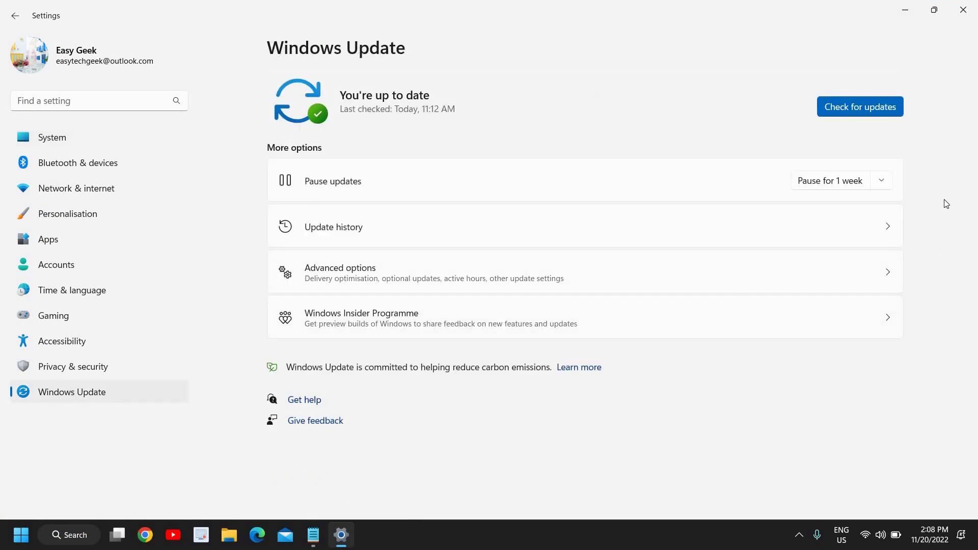
{"action": "left_click", "coordinate": [867, 107]}
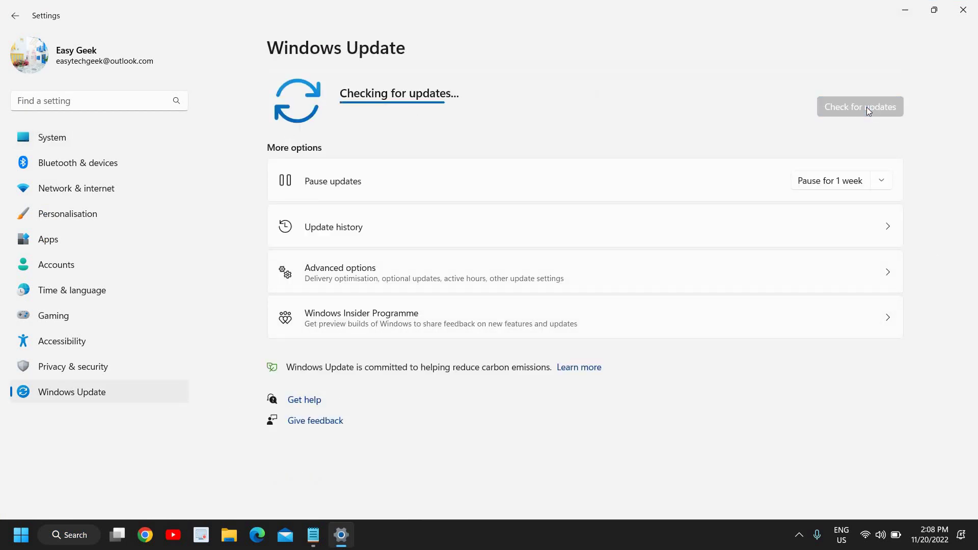